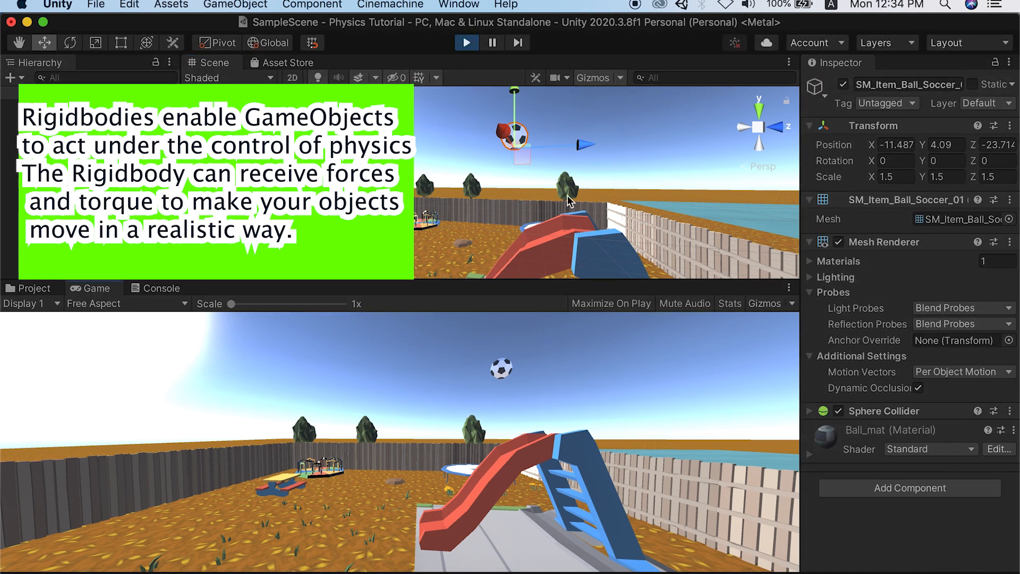
# Step: Stop the running scene, add a Rigidbody component to the soccer ball, and play-test the ball's fall
pyautogui.click(467, 43)
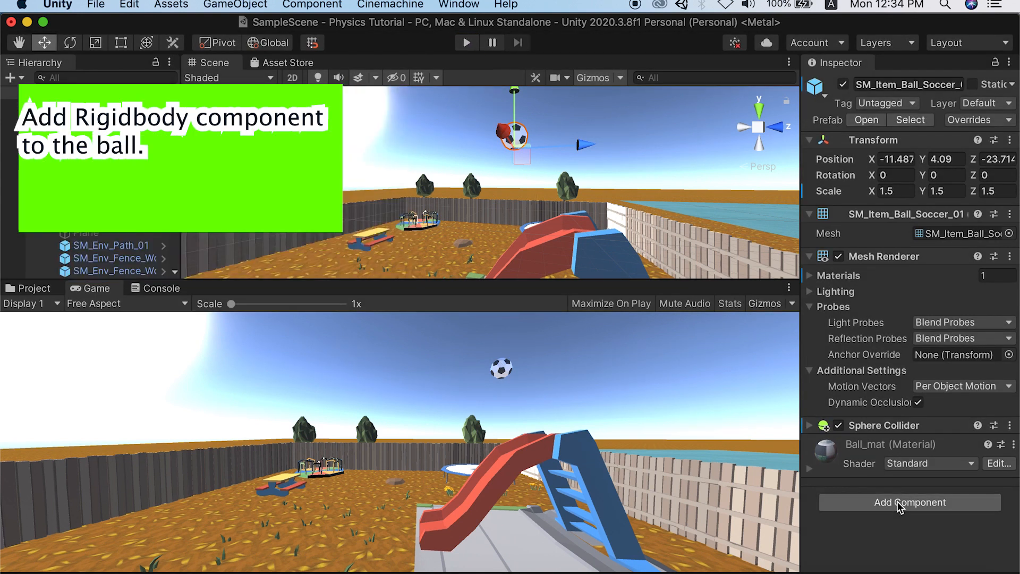
pyautogui.click(897, 502)
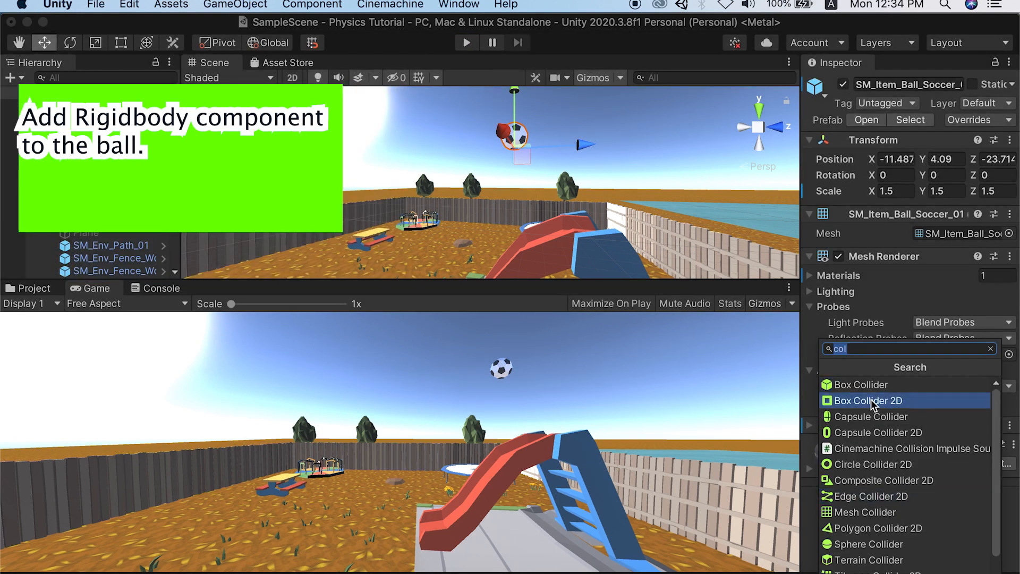
pyautogui.write('ri')
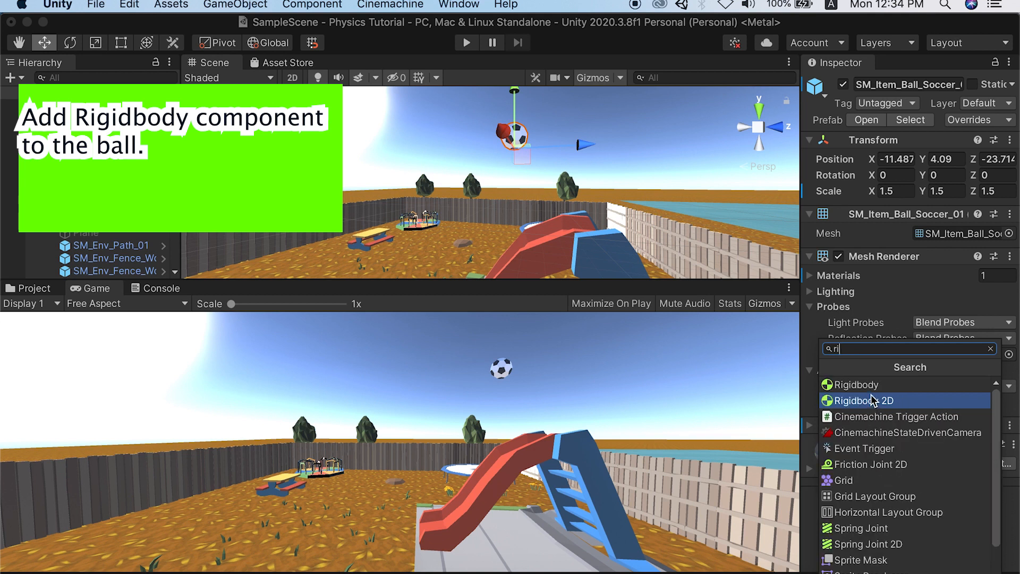
pyautogui.click(855, 384)
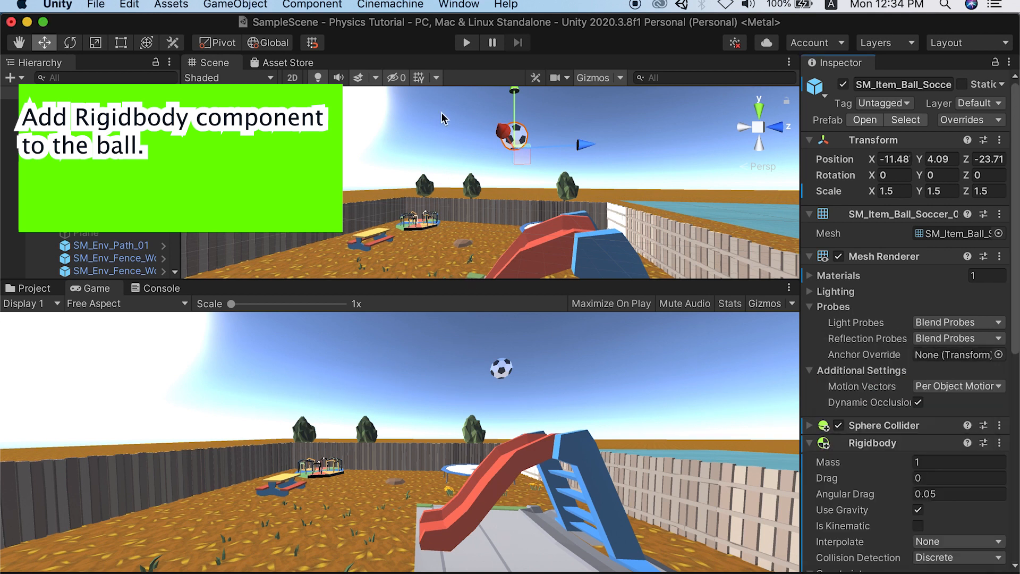
pyautogui.click(465, 42)
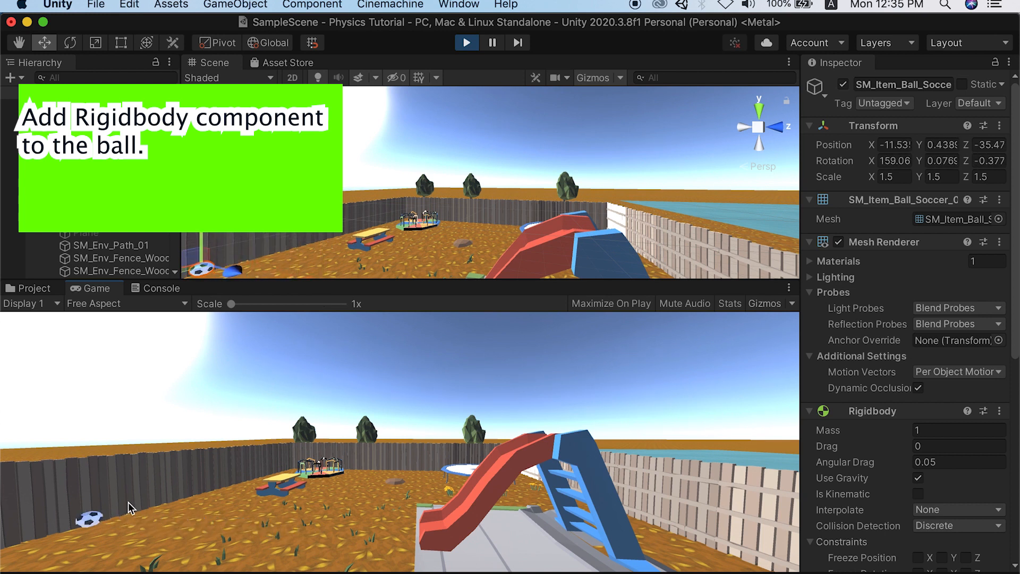
pyautogui.click(467, 43)
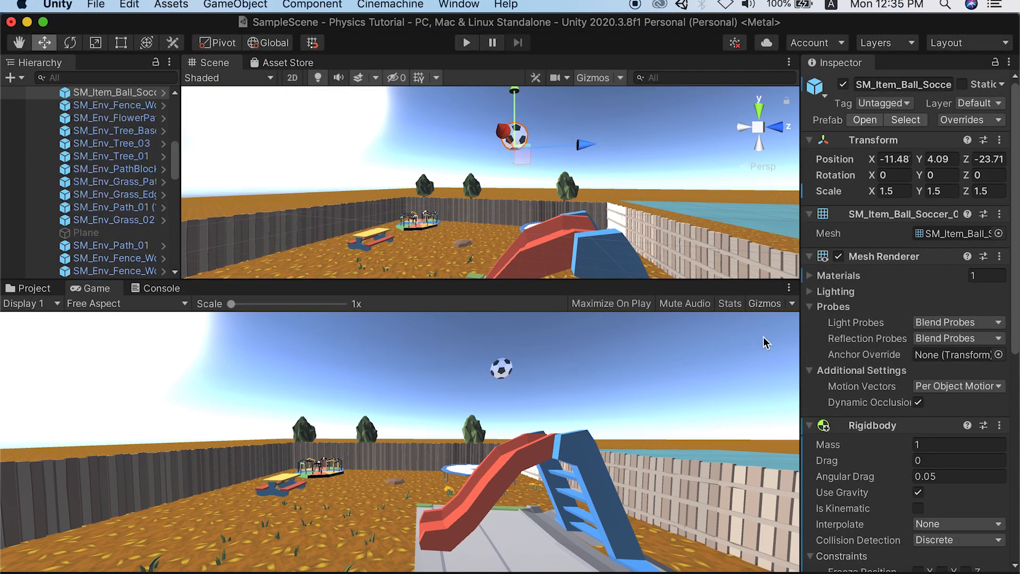
# Step: Set the soccer ball Rigidbody's Drag to 3.58 and play-test the scene
pyautogui.scroll(-2, 850, 372)
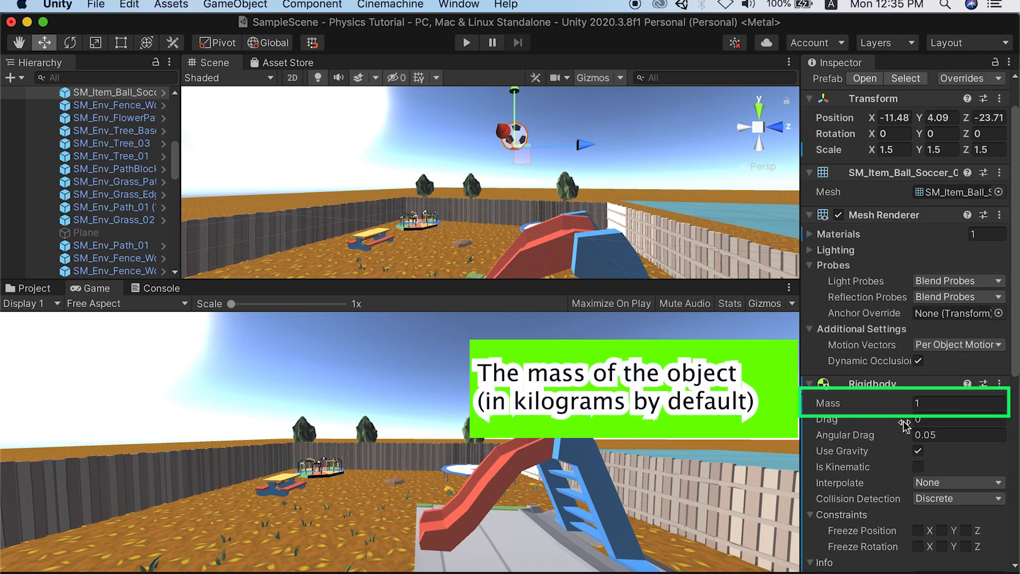
pyautogui.moveTo(905, 425); pyautogui.dragTo(1005, 425)
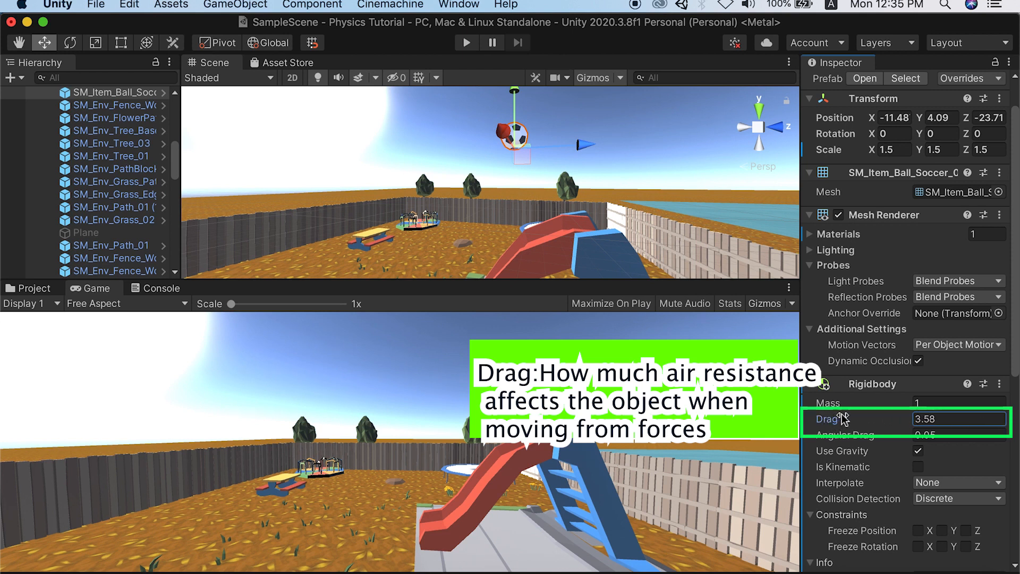
pyautogui.click(467, 43)
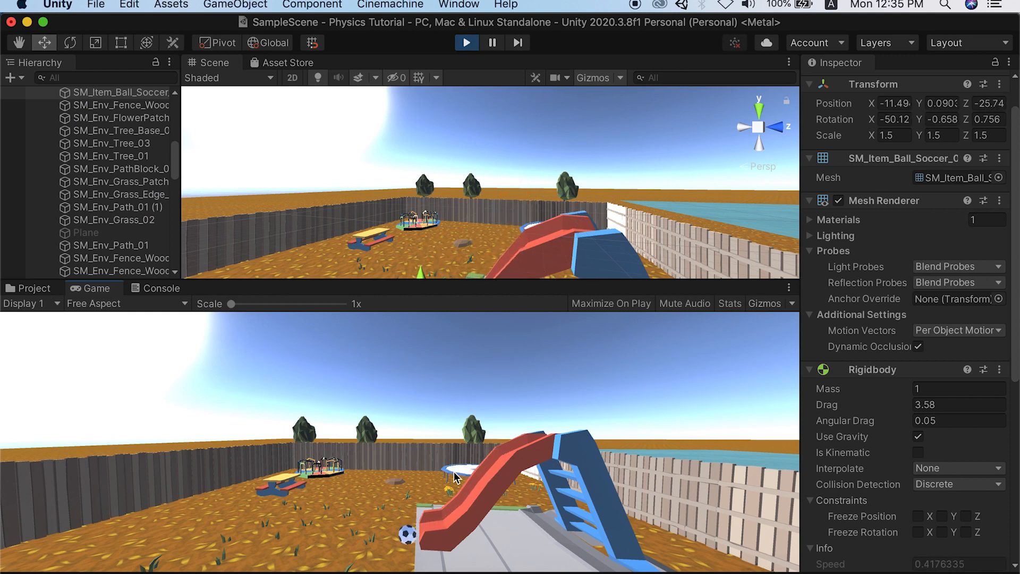
pyautogui.click(469, 42)
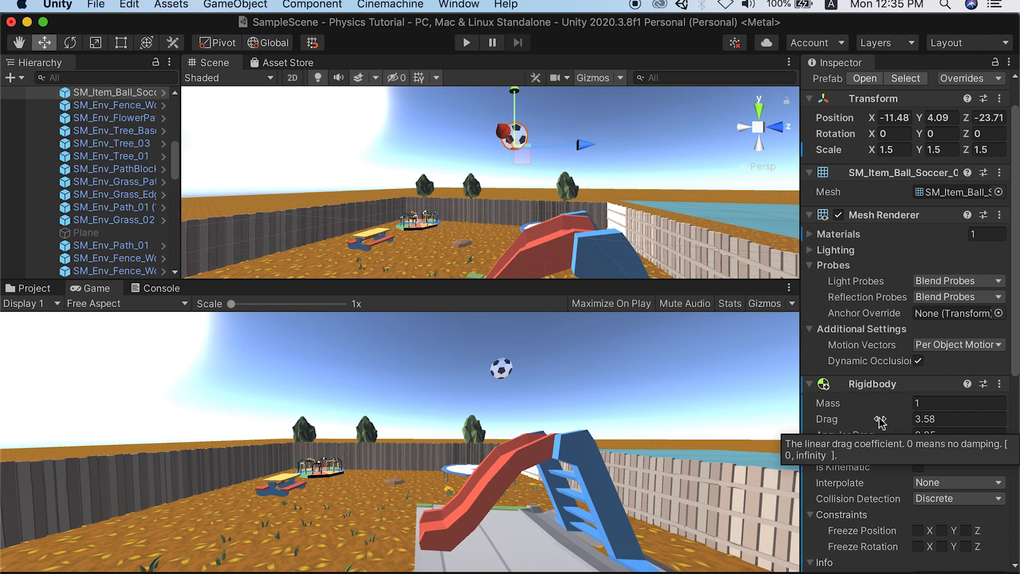
# Step: Raise the soccer ball Rigidbody's Drag to 11.38 and run the scene to test it
pyautogui.moveTo(883, 423); pyautogui.dragTo(1015, 427)
pyautogui.click(959, 420)
pyautogui.write('10.35')
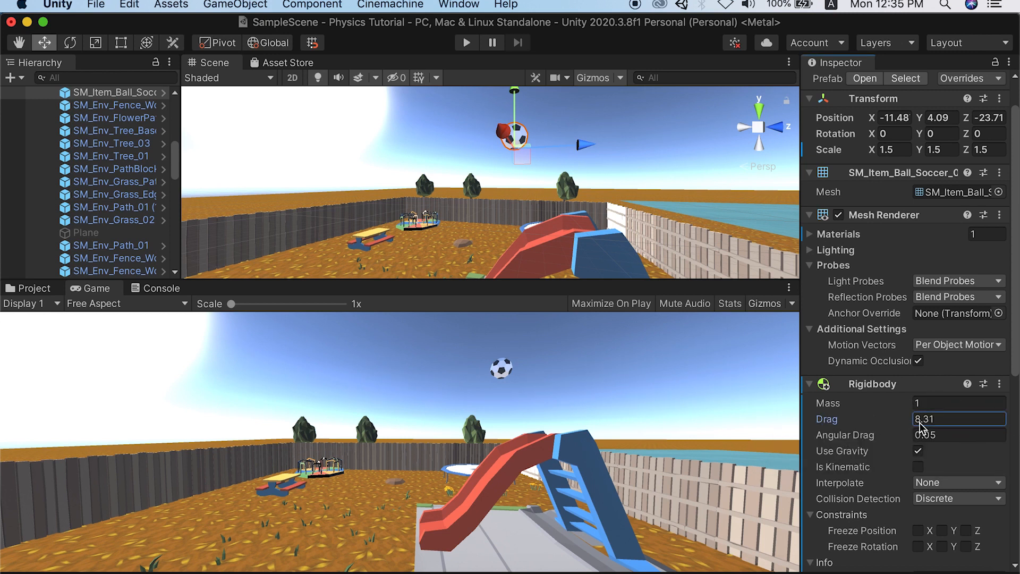
pyautogui.click(466, 42)
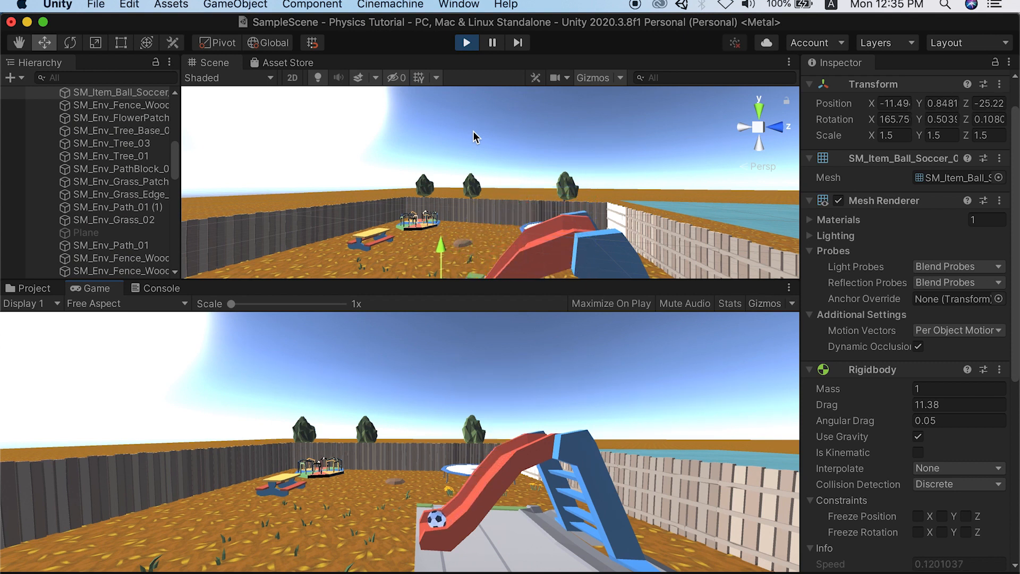
pyautogui.click(465, 42)
# Step: Set the soccer ball Rigidbody's Drag to 0
pyautogui.click(930, 416)
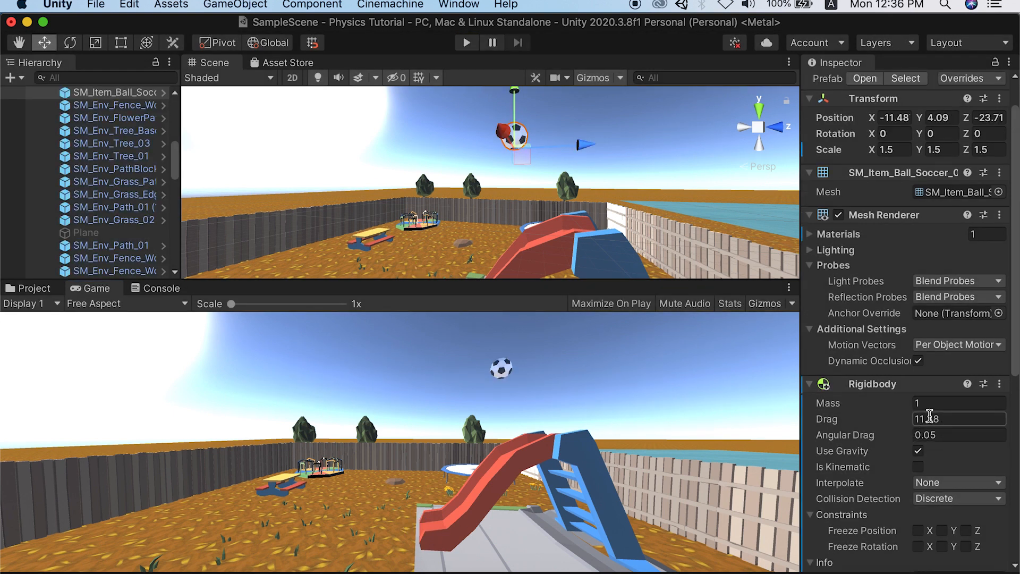
pyautogui.click(933, 418)
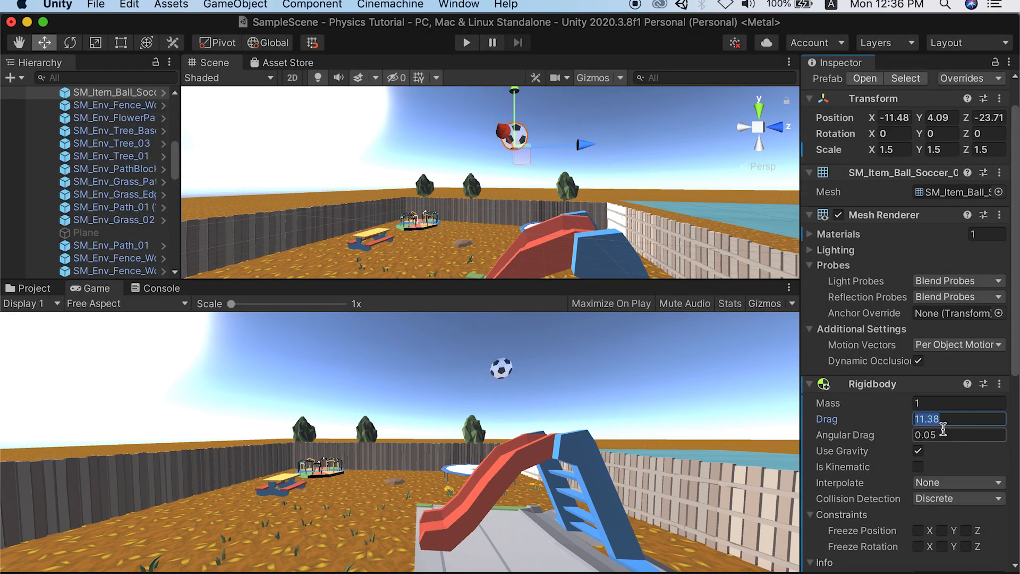
pyautogui.write('0')
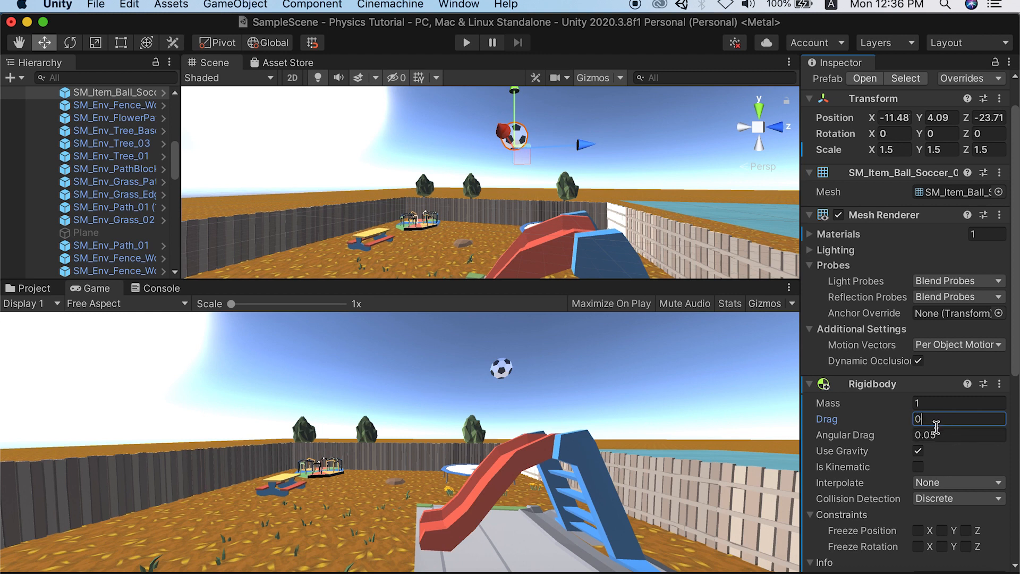
pyautogui.press('Tab')
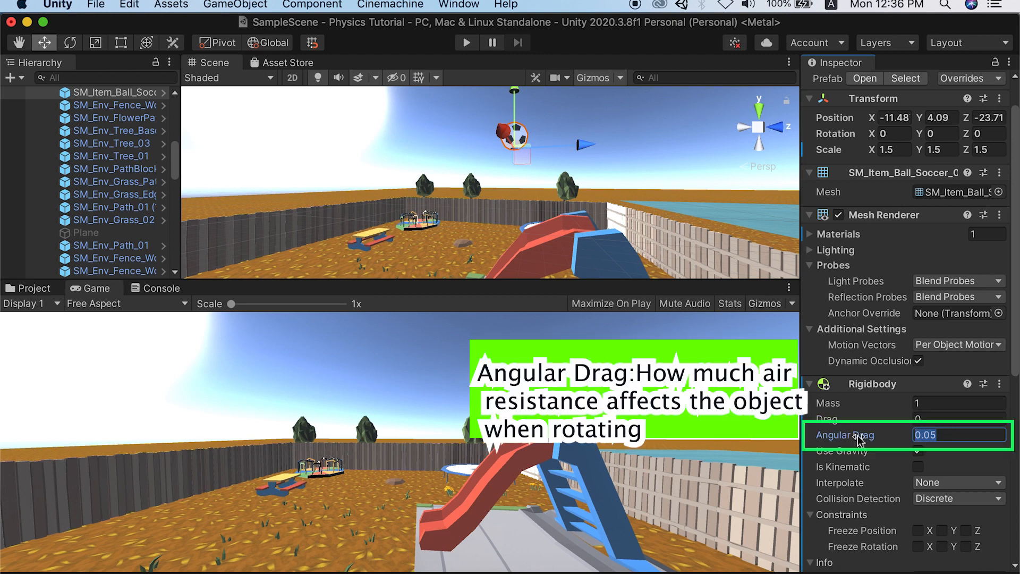
# Step: Set the ball's Angular Drag to 2.33 and play-test how the ball rolls
pyautogui.moveTo(859, 439)
pyautogui.moveTo(859, 439); pyautogui.dragTo(923, 441)
pyautogui.click(466, 43)
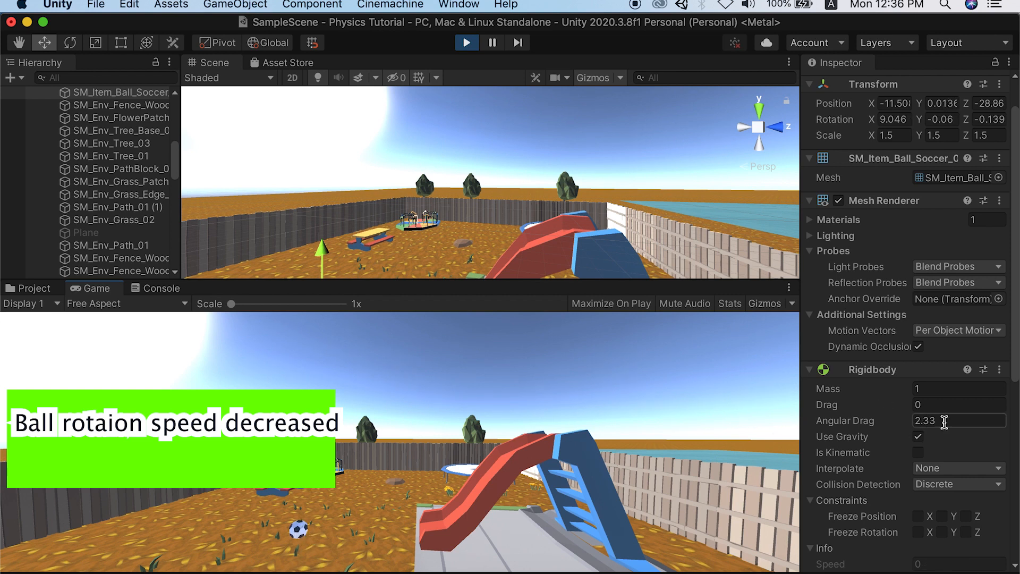
pyautogui.click(467, 43)
# Step: Set the ball's Angular Drag to 0 and play-test the scene
pyautogui.click(910, 436)
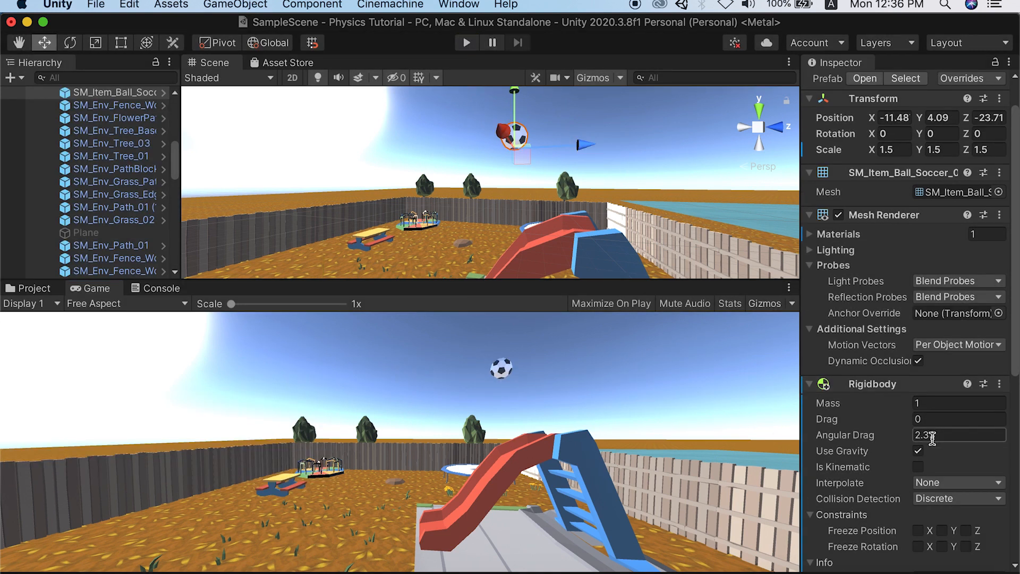
pyautogui.write('0')
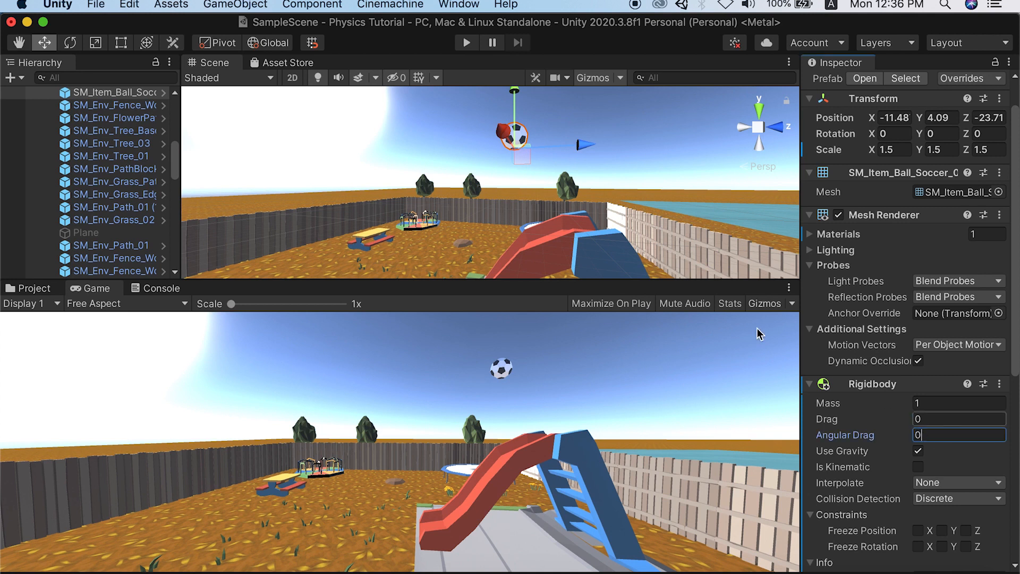
pyautogui.click(464, 44)
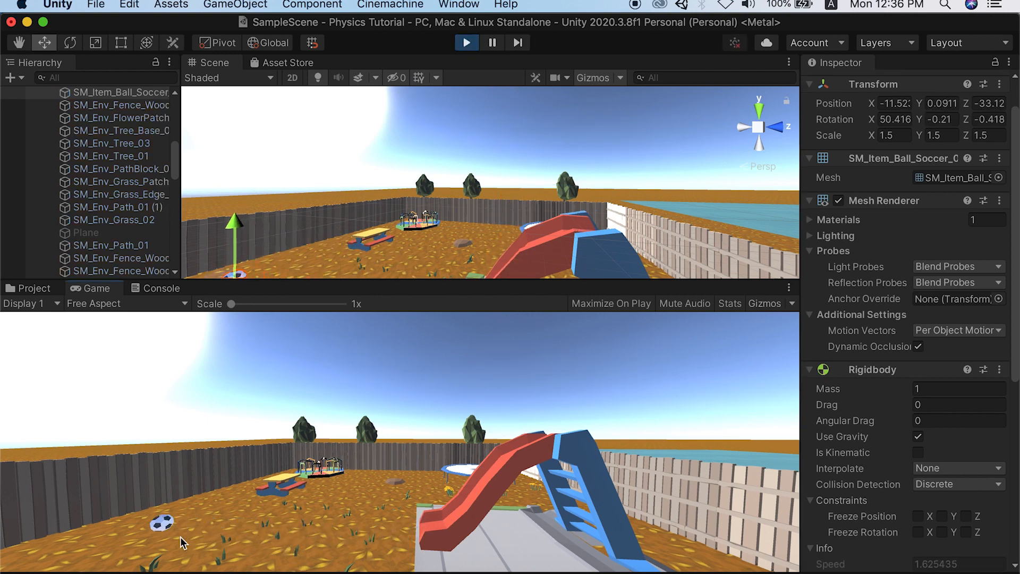
pyautogui.click(468, 43)
# Step: Set the ball's Angular Drag to 1, play-test the scene, and stop it
pyautogui.click(933, 436)
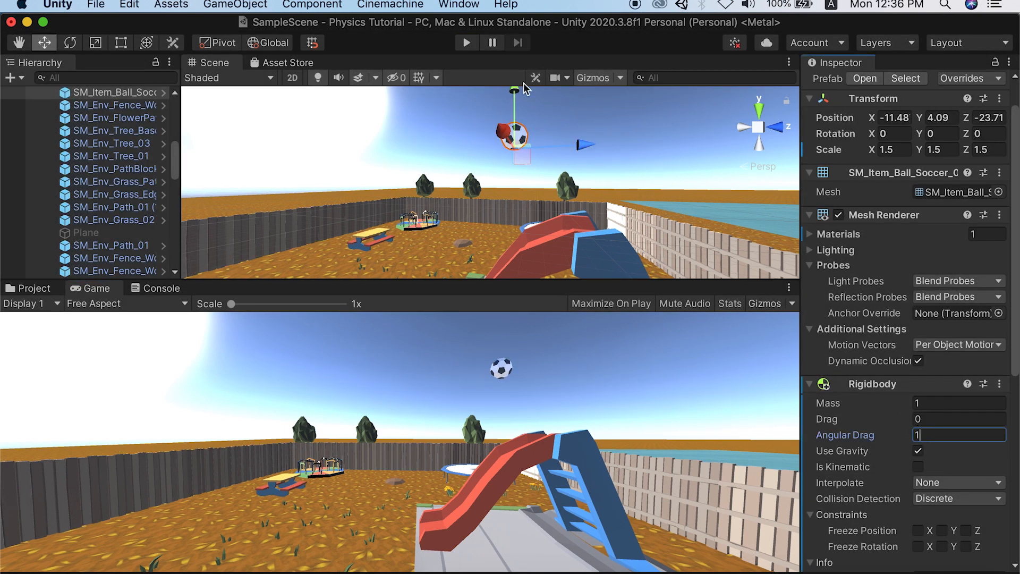
pyautogui.click(467, 42)
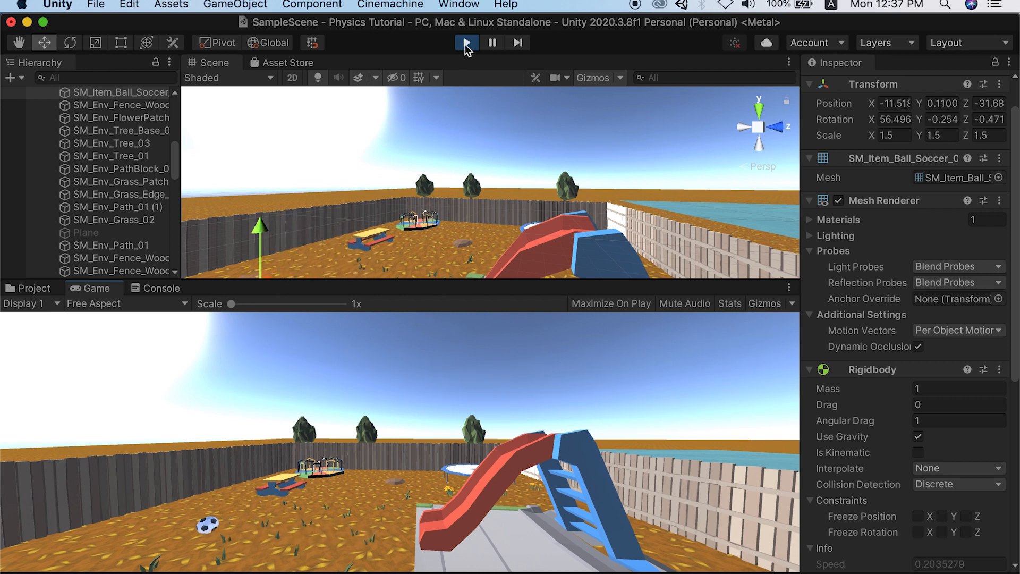
pyautogui.press('super+p')
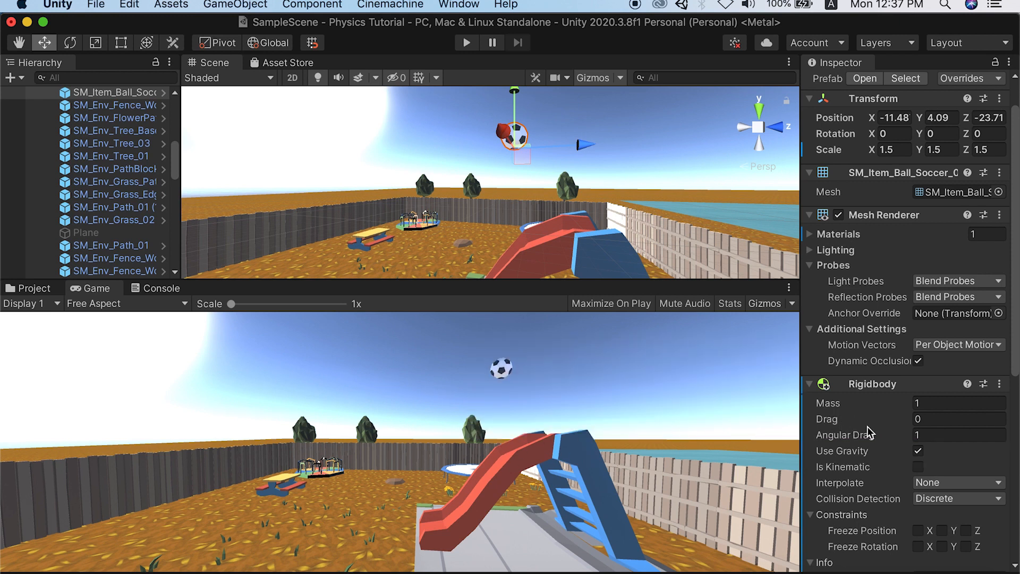
# Step: Play-test the scene with the ball's Use Gravity option turned off, and turn the option back on
pyautogui.click(918, 452)
pyautogui.click(470, 42)
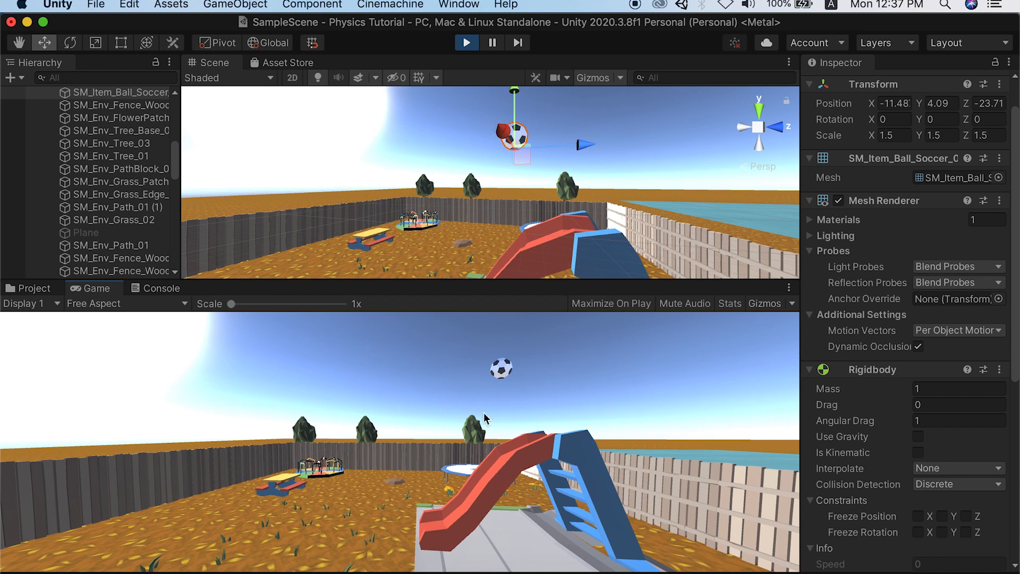
pyautogui.click(467, 43)
pyautogui.click(918, 451)
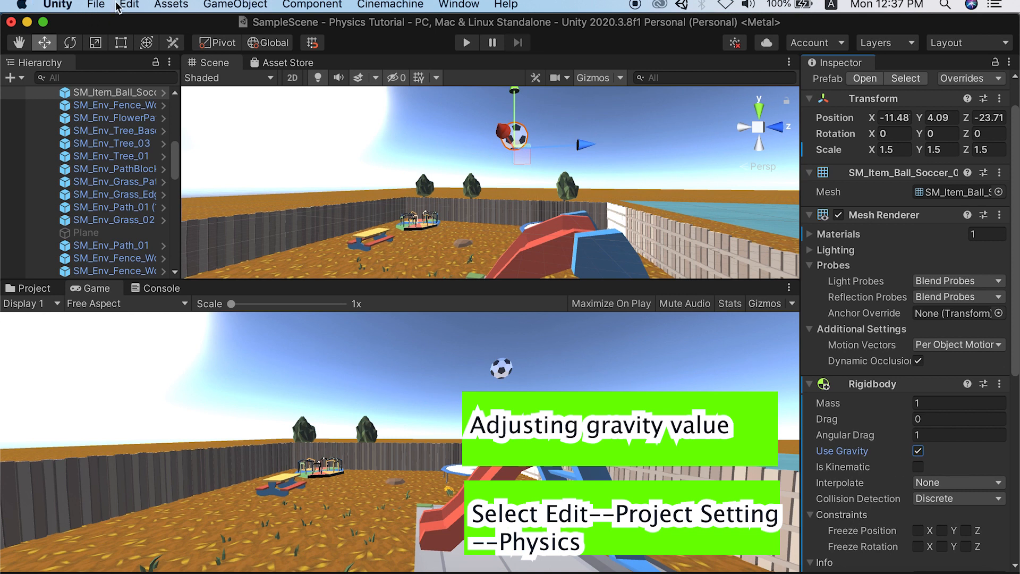
# Step: Set the Y gravity in the project's Physics settings to 9.81, minimize the settings window, and play-test the scene
pyautogui.click(142, 5)
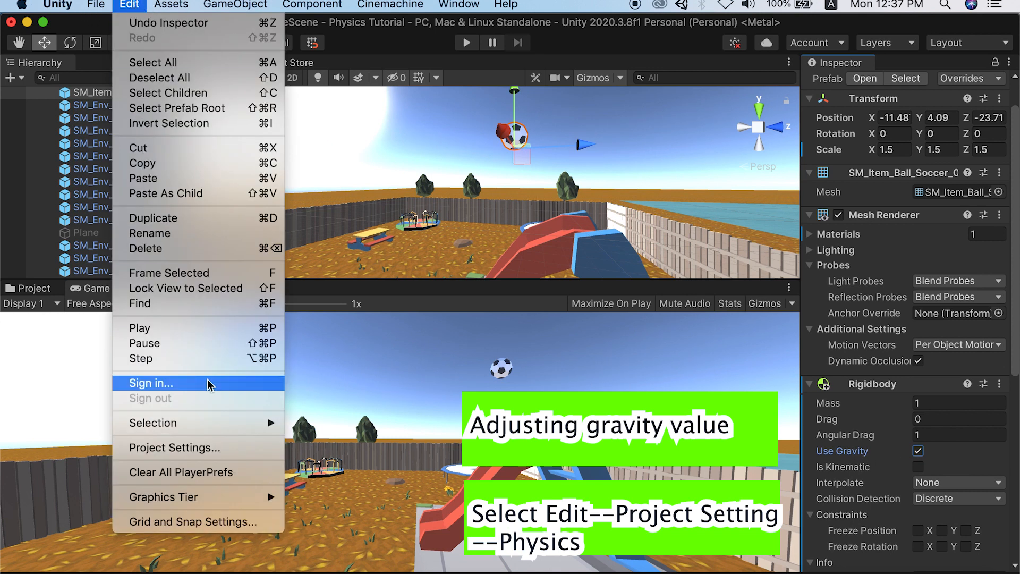
pyautogui.click(231, 451)
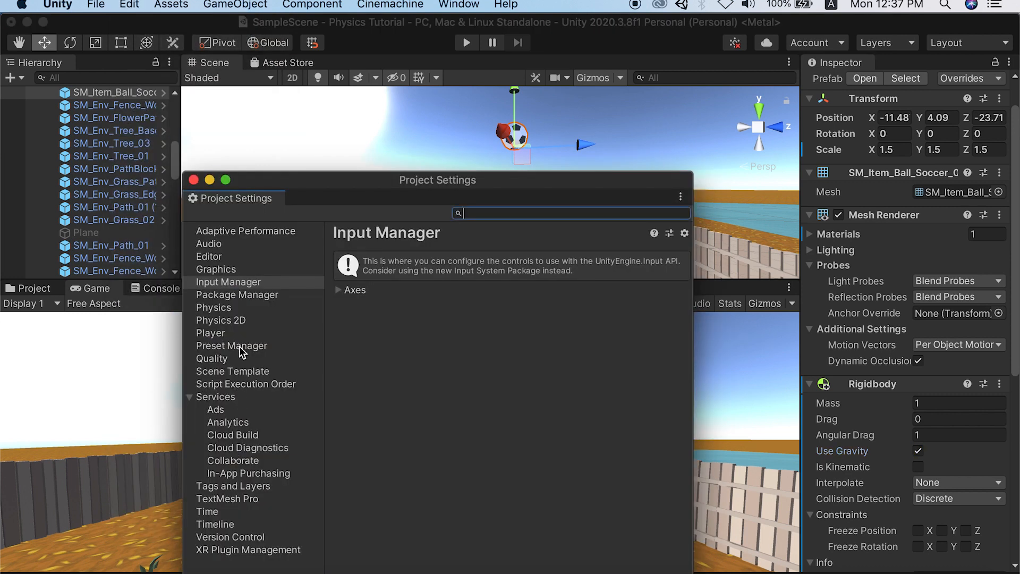
pyautogui.click(231, 310)
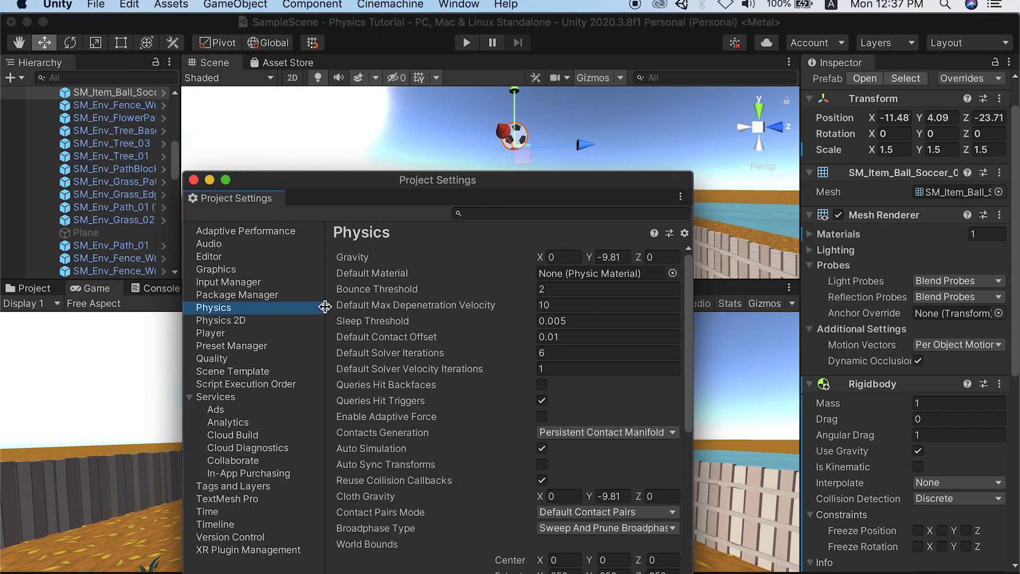
pyautogui.click(369, 263)
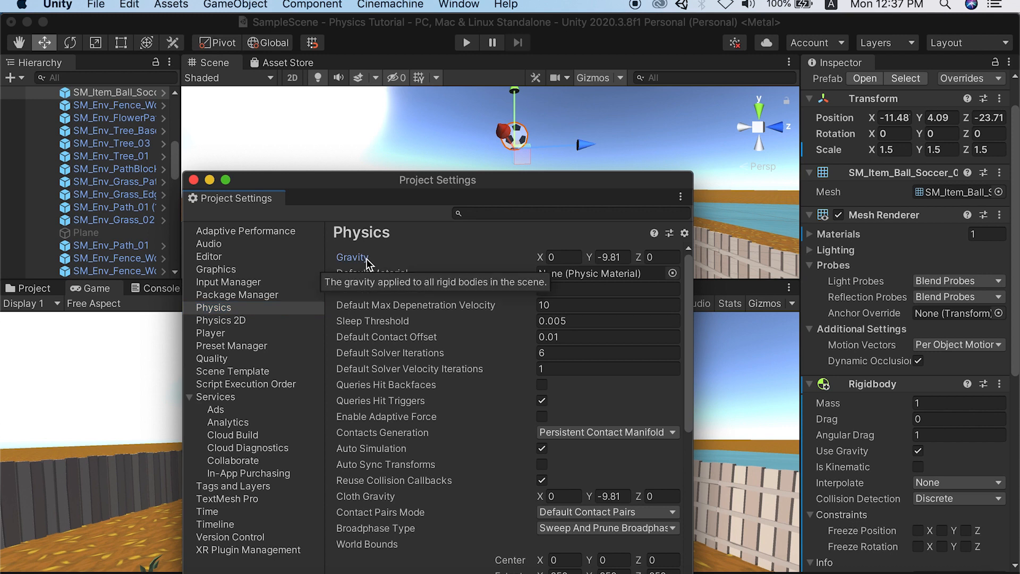
pyautogui.moveTo(625, 255); pyautogui.dragTo(598, 260)
pyautogui.click(600, 259)
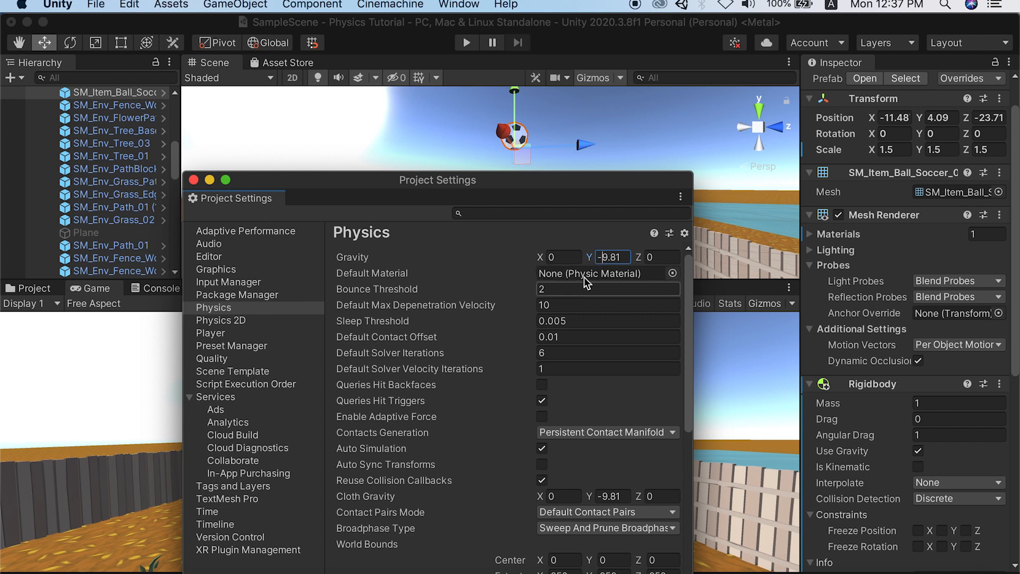
pyautogui.press('BackSpace')
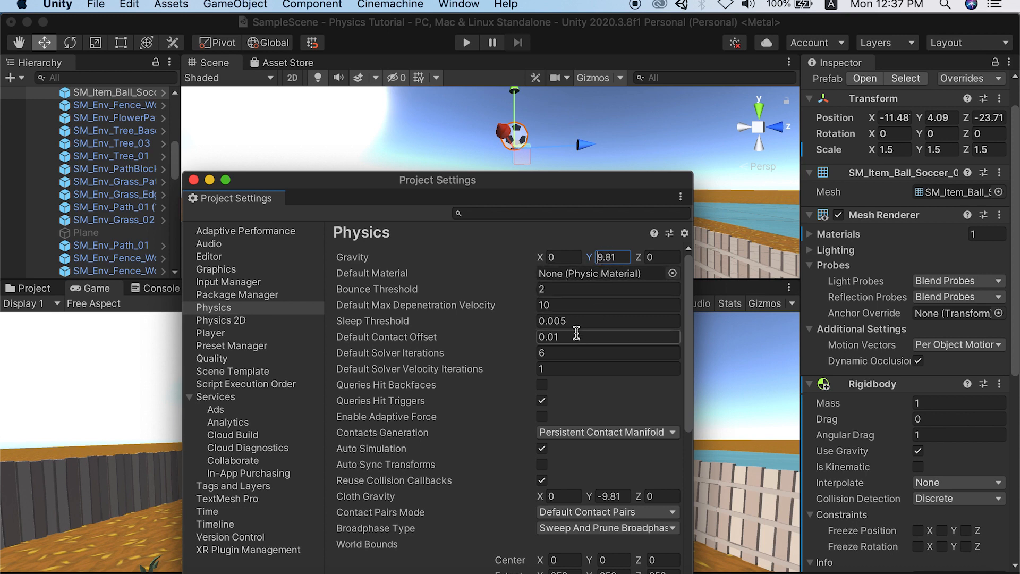
pyautogui.click(210, 181)
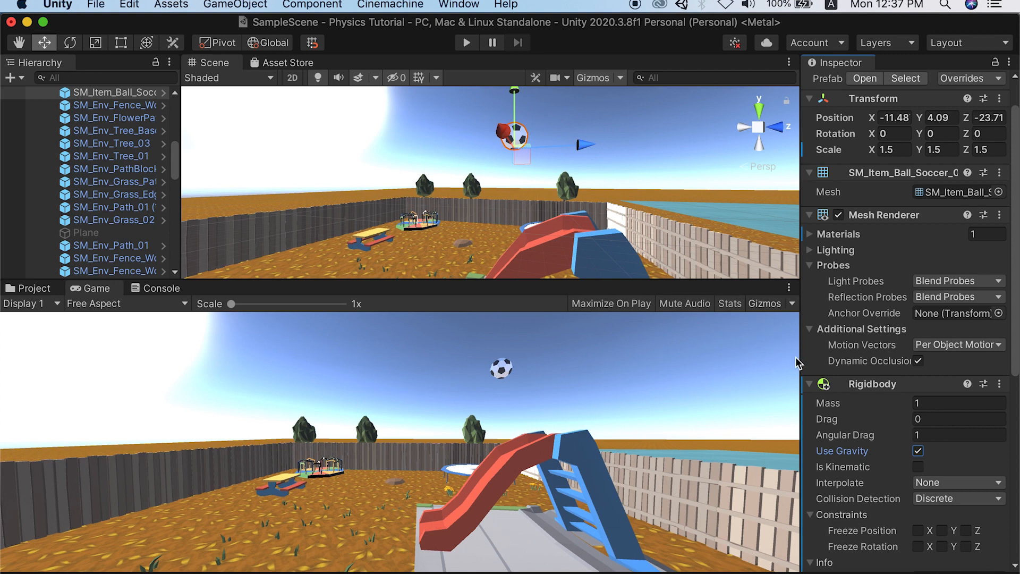
pyautogui.click(468, 43)
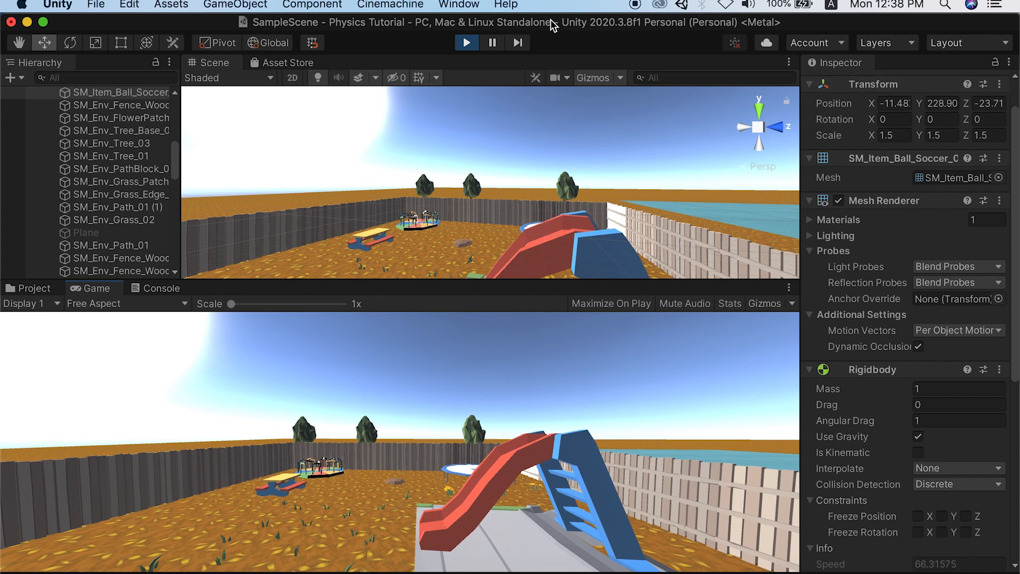
pyautogui.click(467, 45)
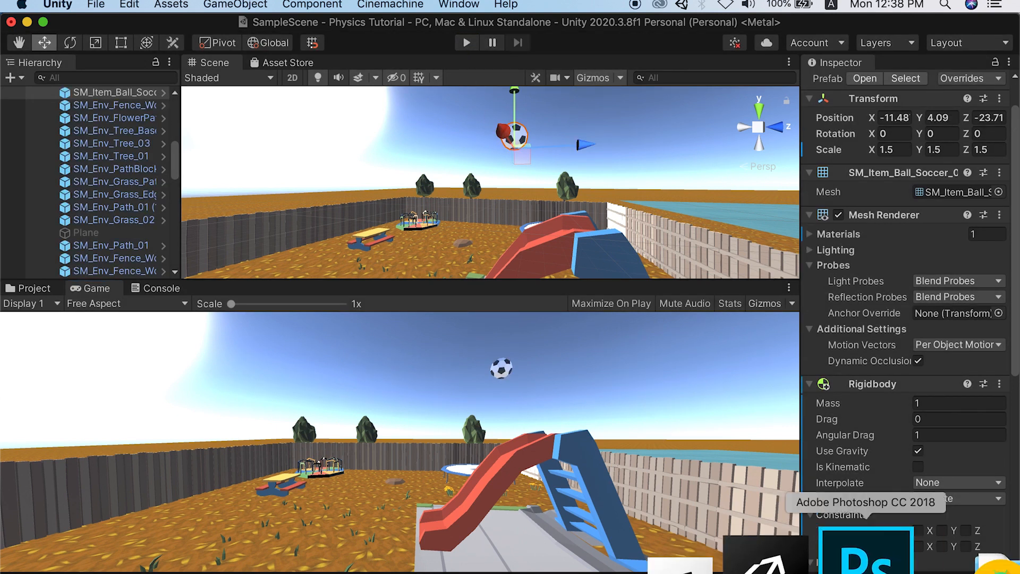
# Step: Set the Y gravity in the project's Physics settings to -9.81, close the settings window, and play-test the scene
pyautogui.click(964, 556)
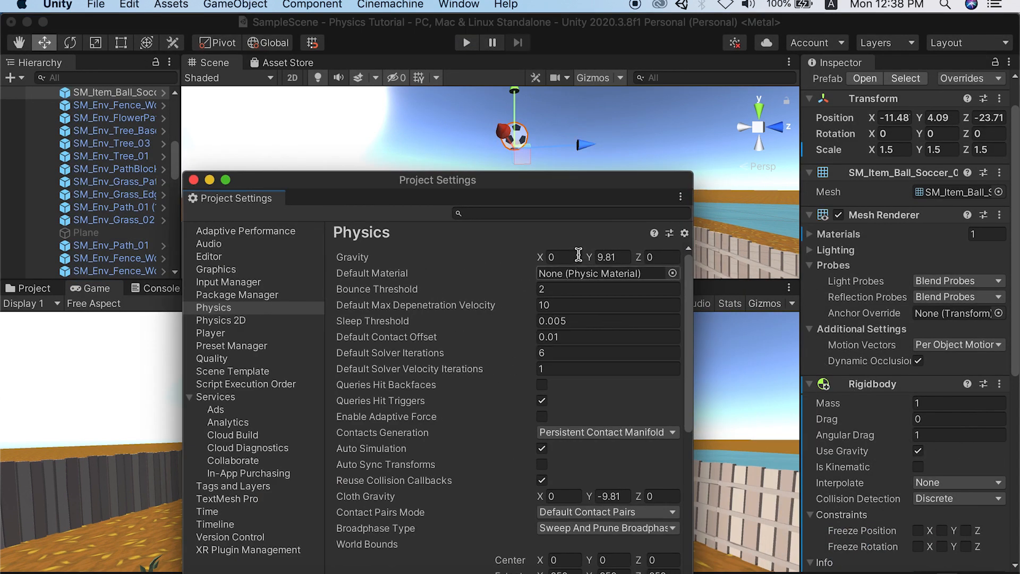
pyautogui.click(597, 256)
pyautogui.click(597, 257)
pyautogui.press('Delete')
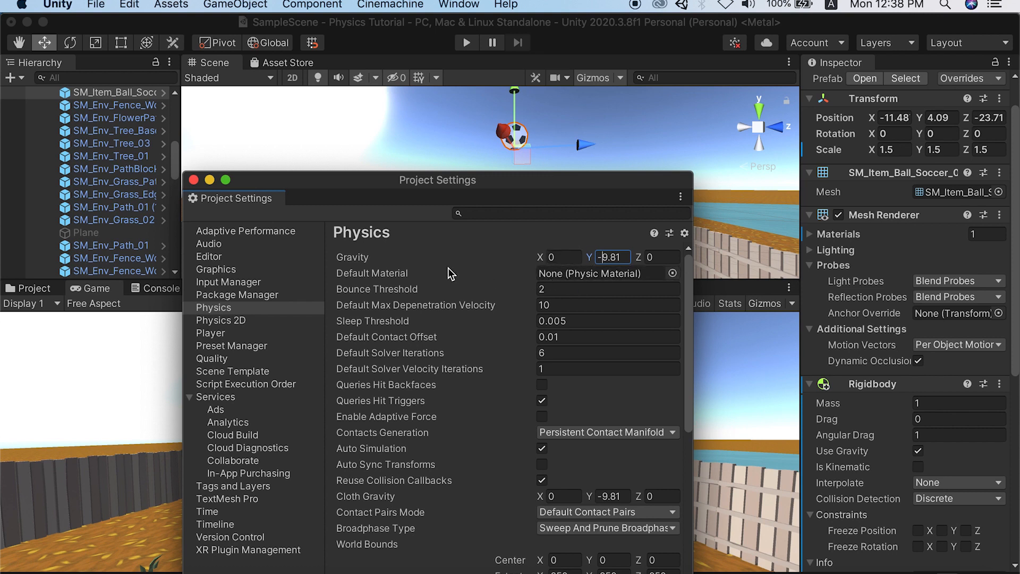
pyautogui.click(194, 180)
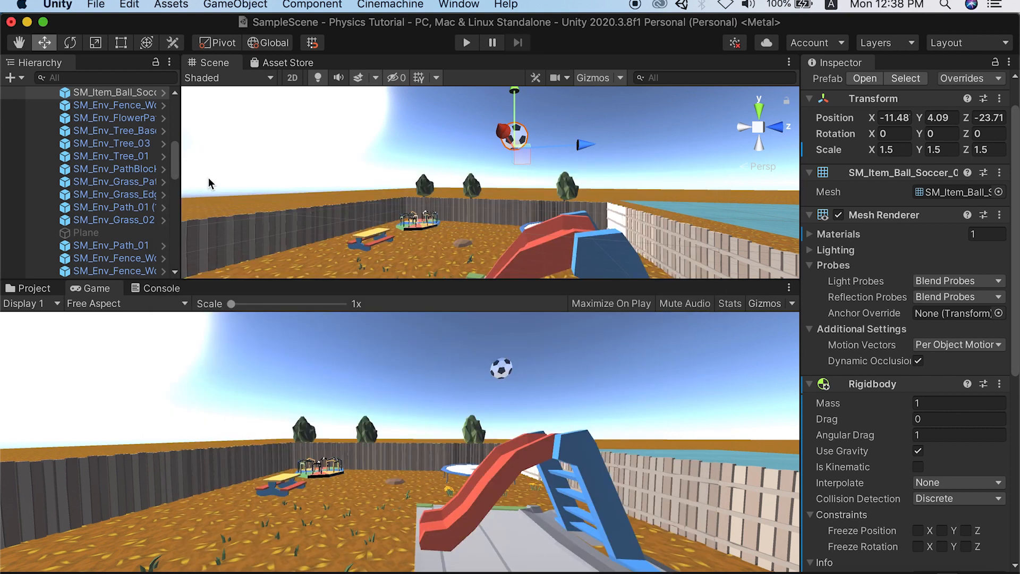
pyautogui.click(467, 44)
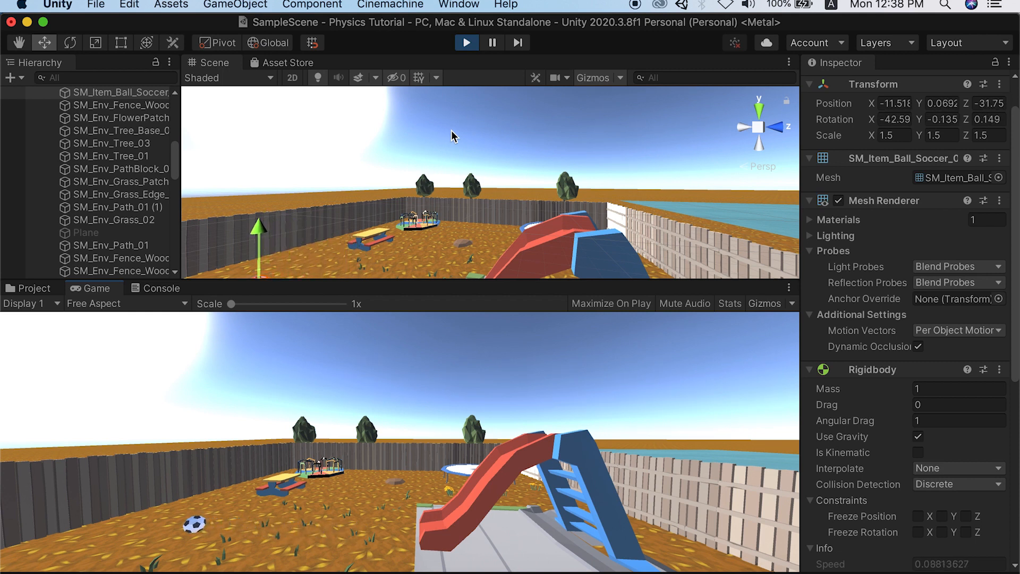
pyautogui.click(466, 42)
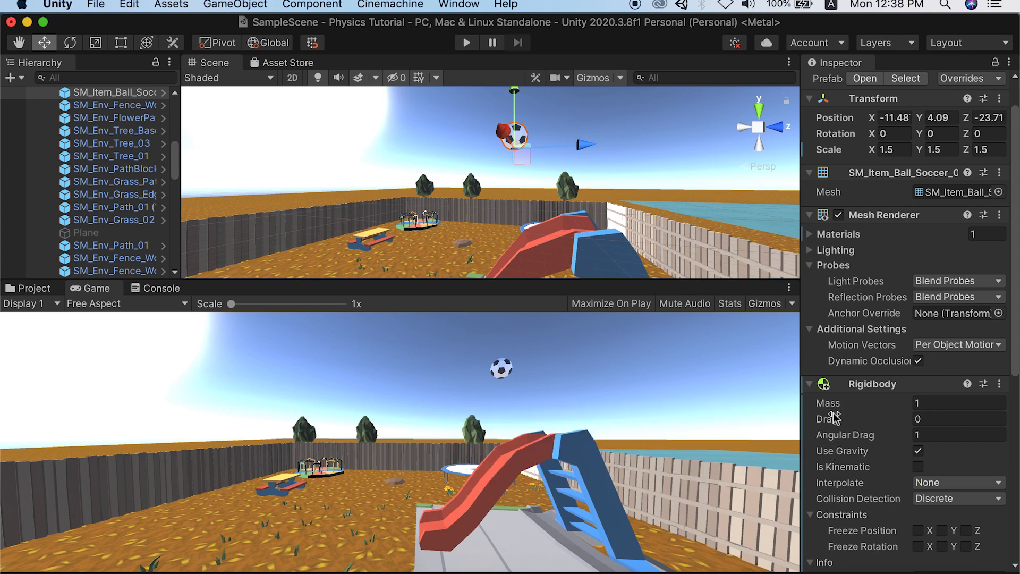
# Step: Play the scene and switch the ball's Is Kinematic option on and off while it runs
pyautogui.moveTo(834, 421)
pyautogui.click(917, 466)
pyautogui.click(919, 467)
pyautogui.click(466, 42)
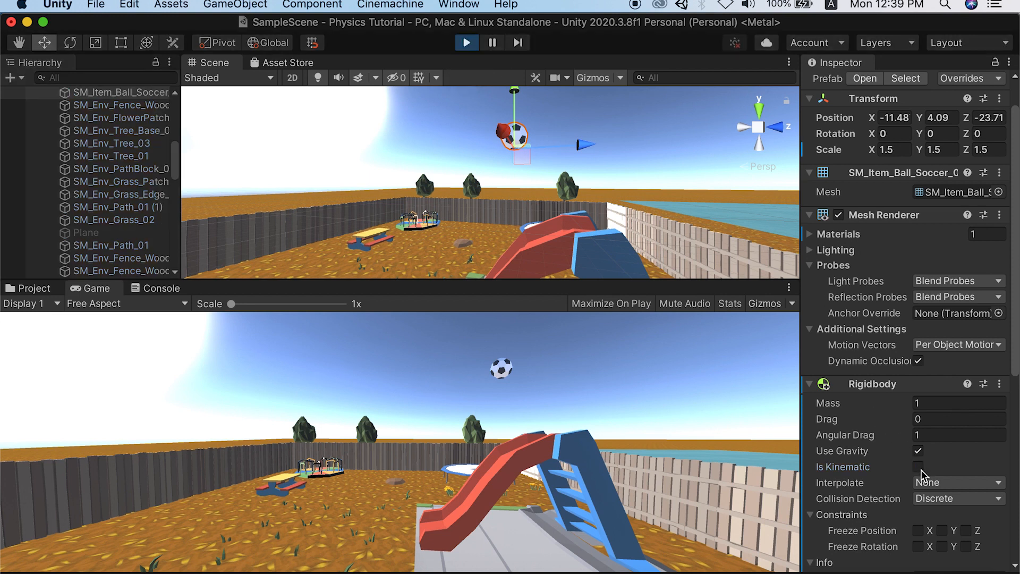
pyautogui.click(922, 467)
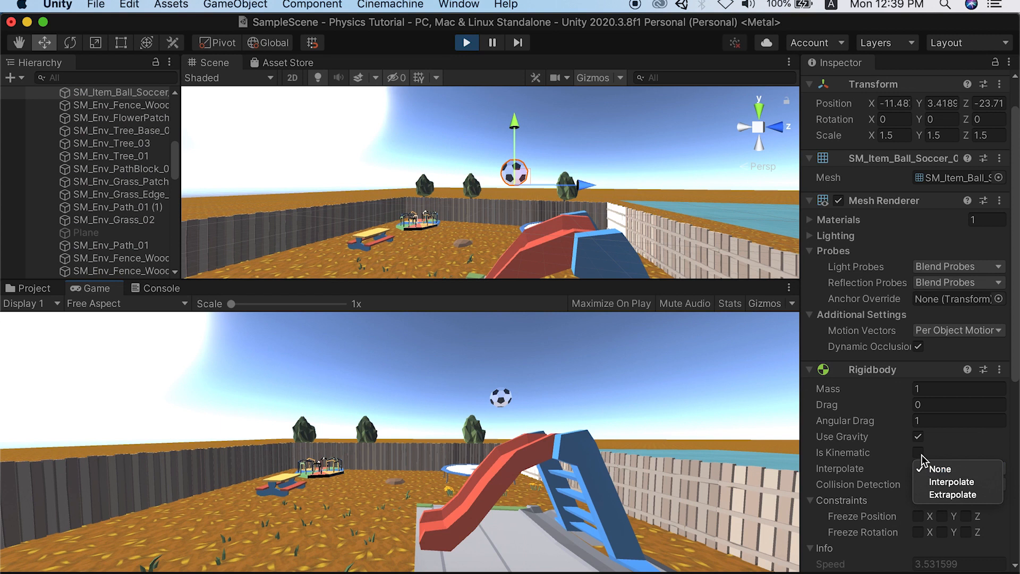
pyautogui.click(922, 455)
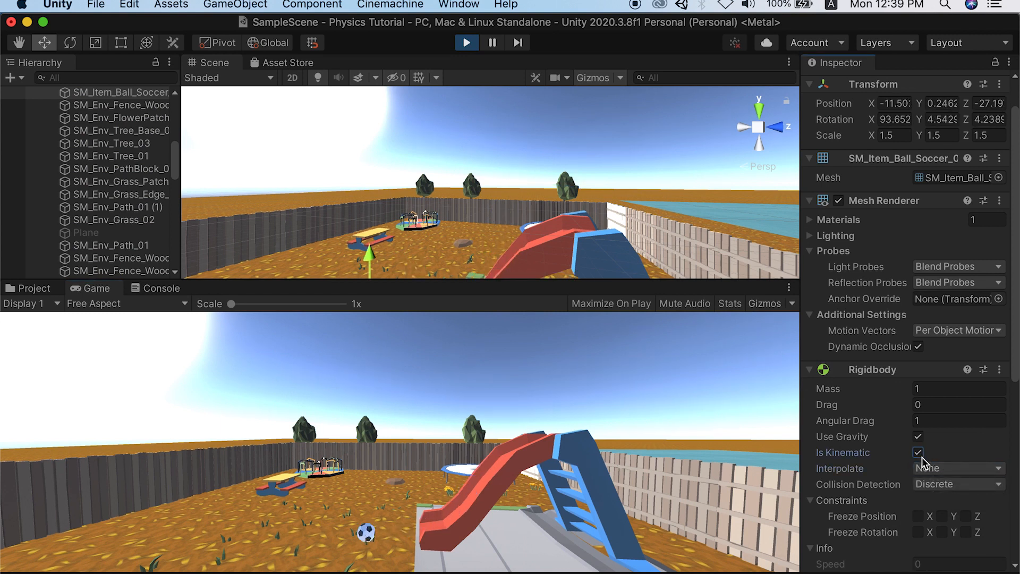
pyautogui.click(922, 456)
# Step: Try the Interpolate setting on the ball's Rigidbody during play mode, and stop the scene
pyautogui.click(940, 437)
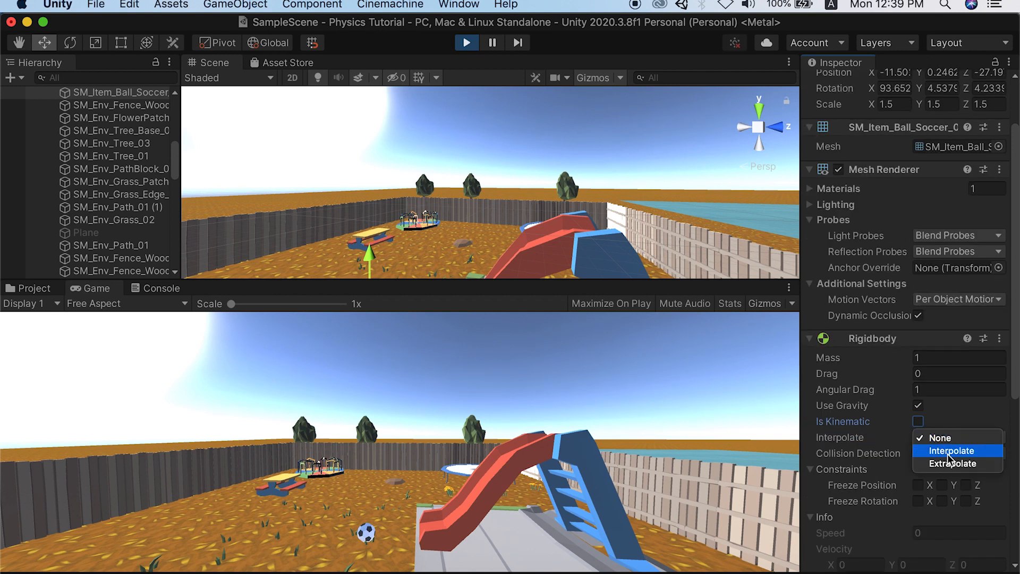
pyautogui.click(948, 455)
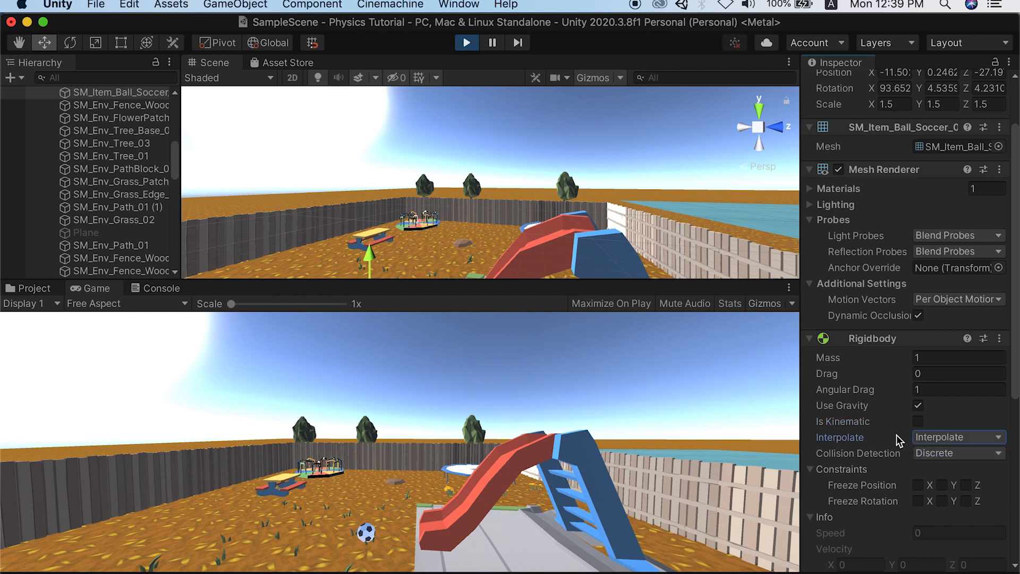
pyautogui.click(466, 42)
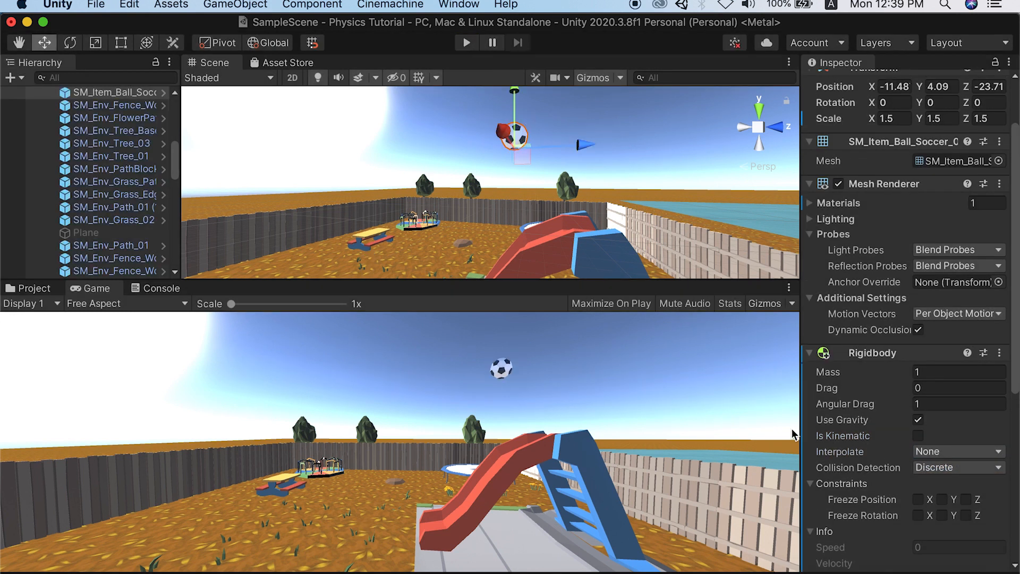
# Step: Turn on Is Kinematic for the ball, play the scene while toggling the option, and stop it
pyautogui.click(918, 436)
pyautogui.click(467, 43)
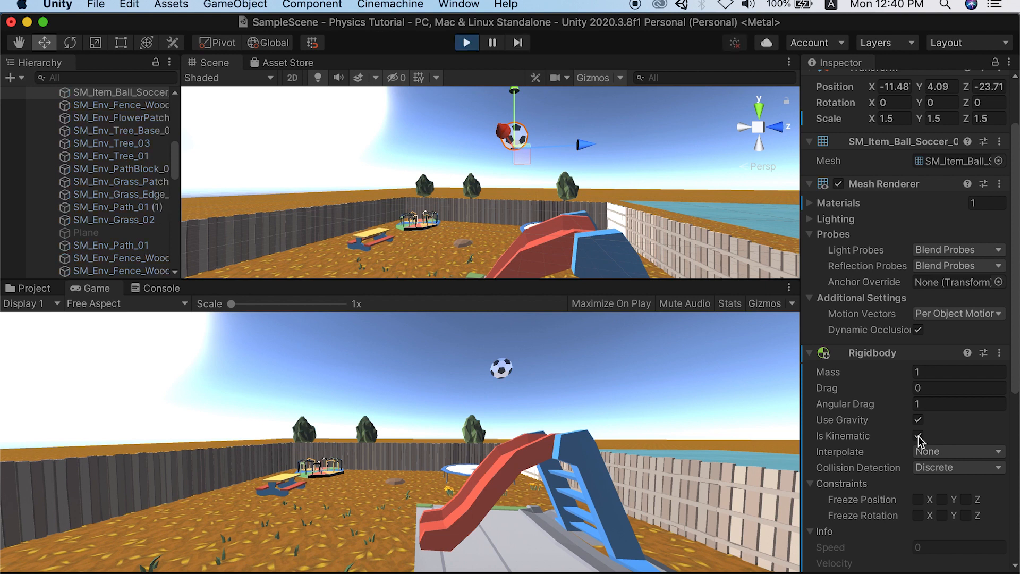
pyautogui.scroll(-1, 919, 439)
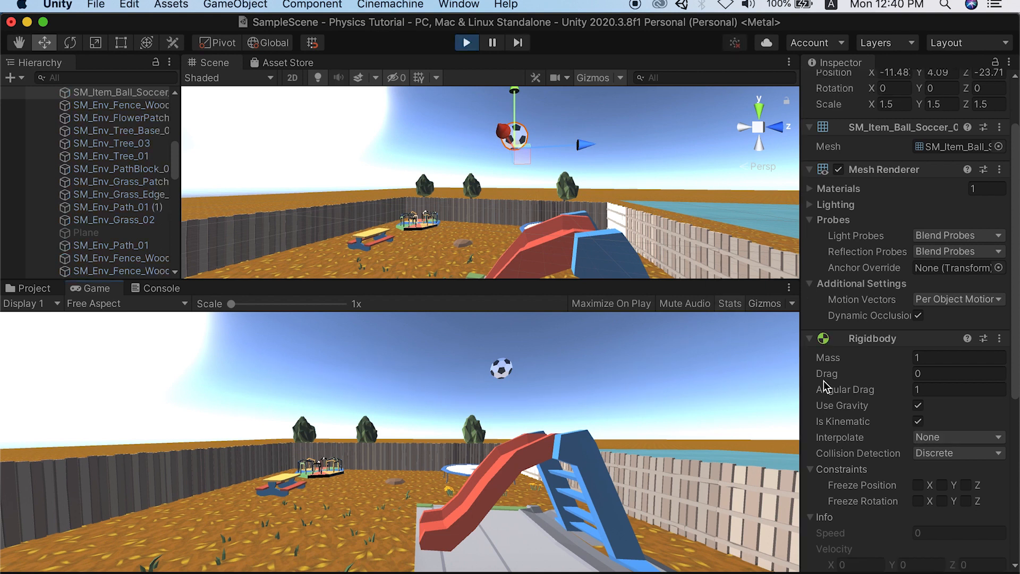
pyautogui.click(919, 424)
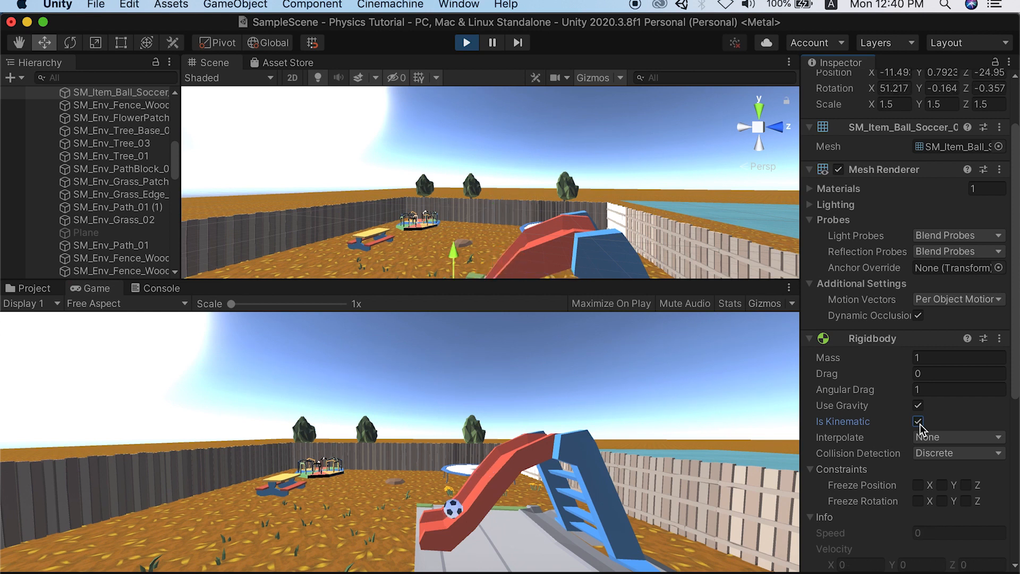
pyautogui.click(918, 421)
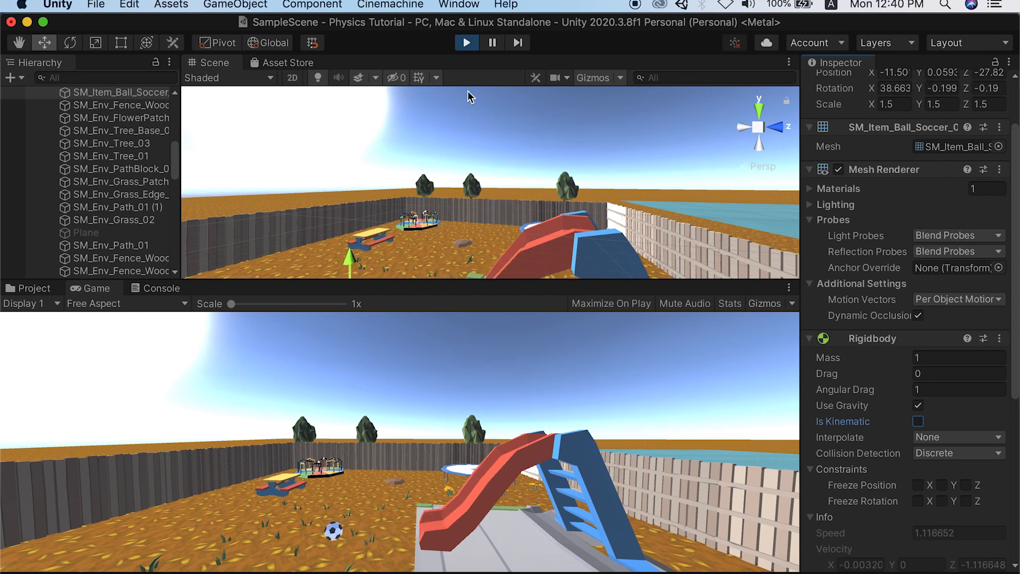
pyautogui.click(468, 48)
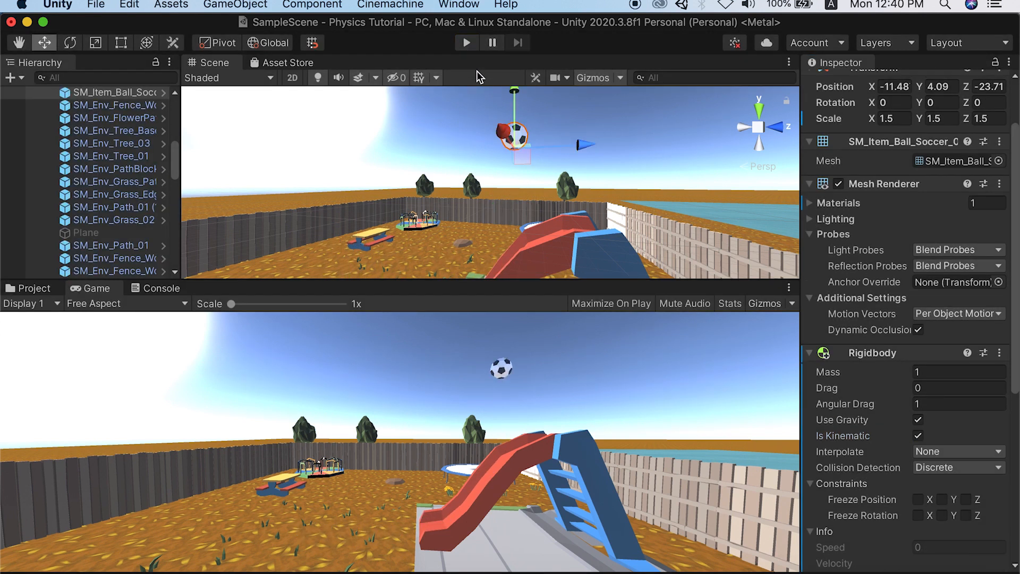
# Step: Review the Rigidbody's Interpolate and Collision Detection options, keeping None and Discrete
pyautogui.click(931, 452)
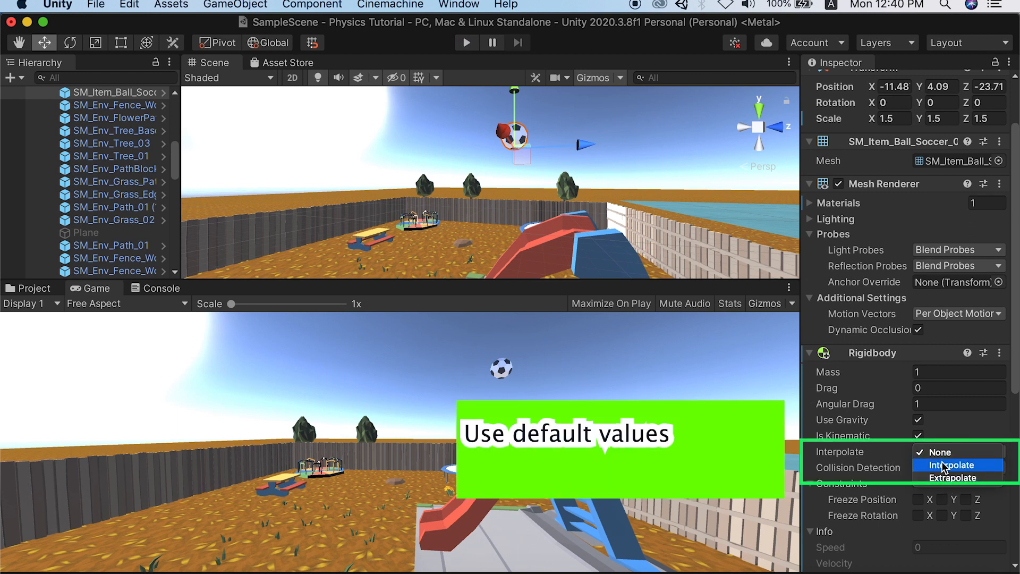
pyautogui.click(947, 453)
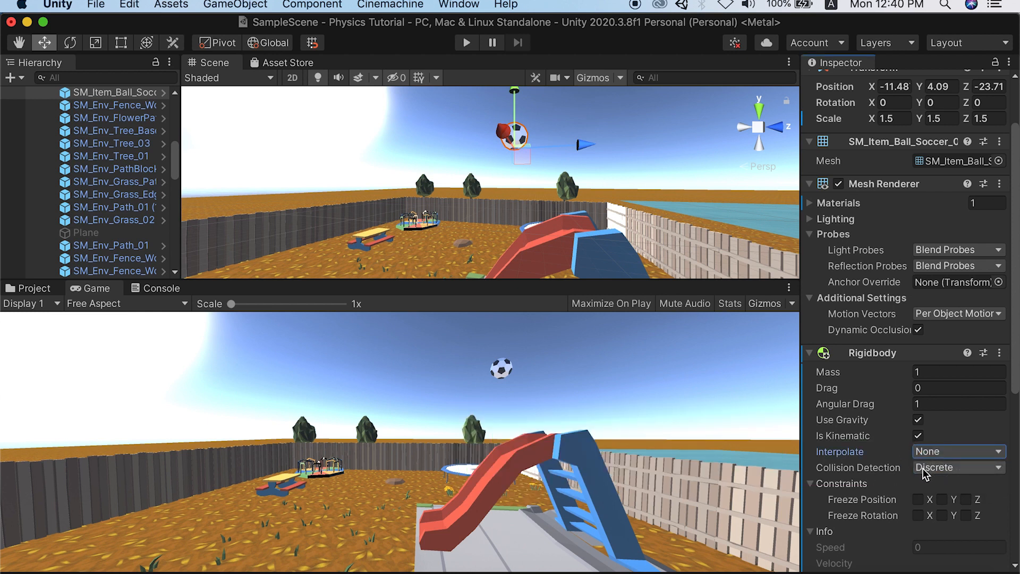
pyautogui.click(925, 470)
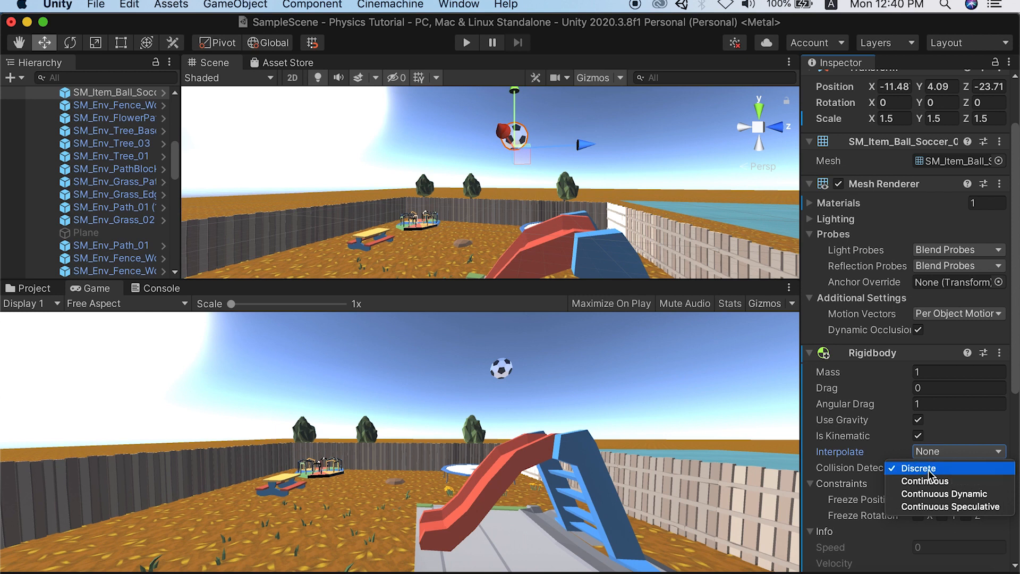
pyautogui.click(930, 468)
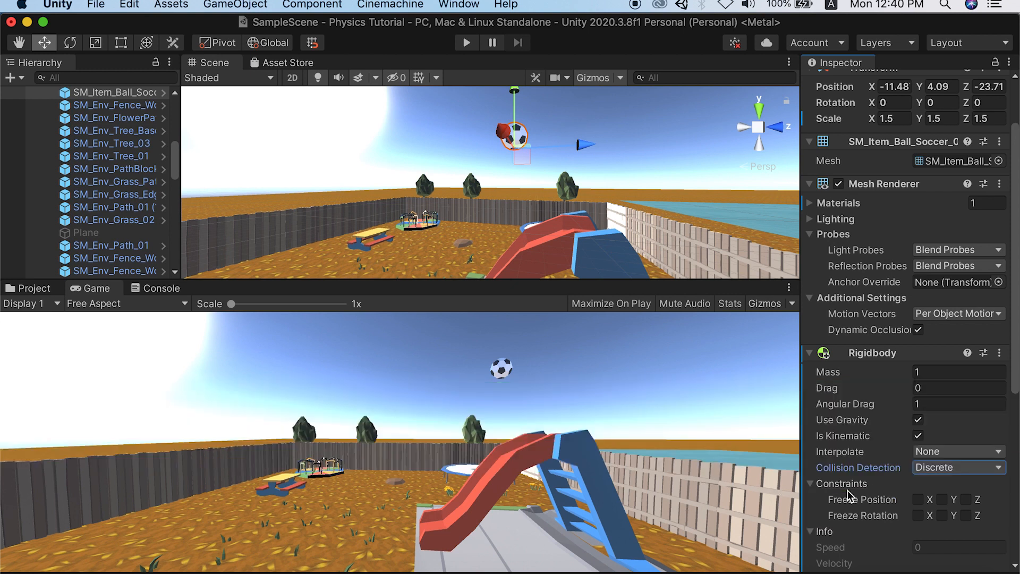
# Step: Freeze the ball's rotation on X, Y and Z, and play-test the scene while releasing Y and Z
pyautogui.click(919, 516)
pyautogui.click(942, 516)
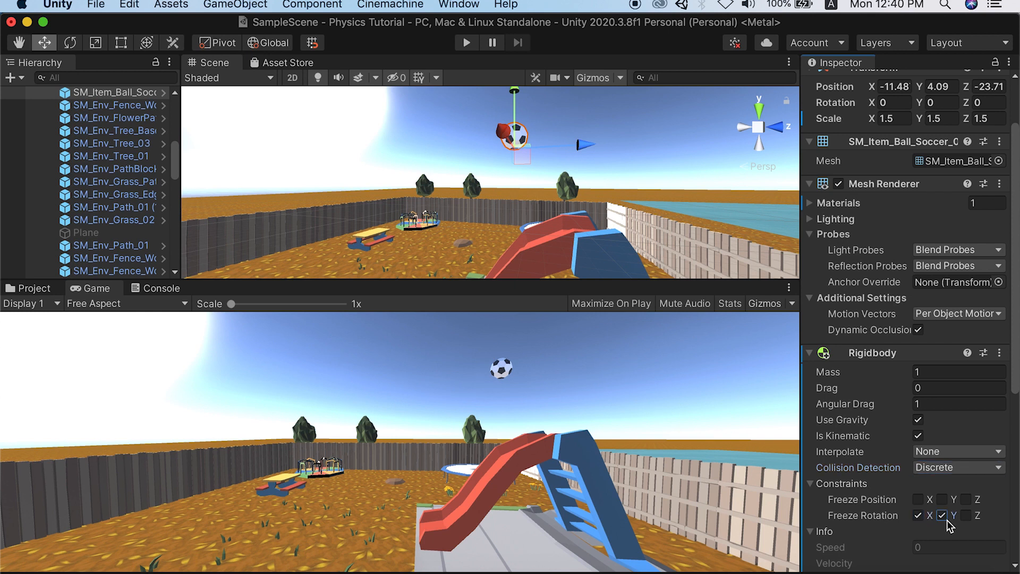
pyautogui.click(968, 515)
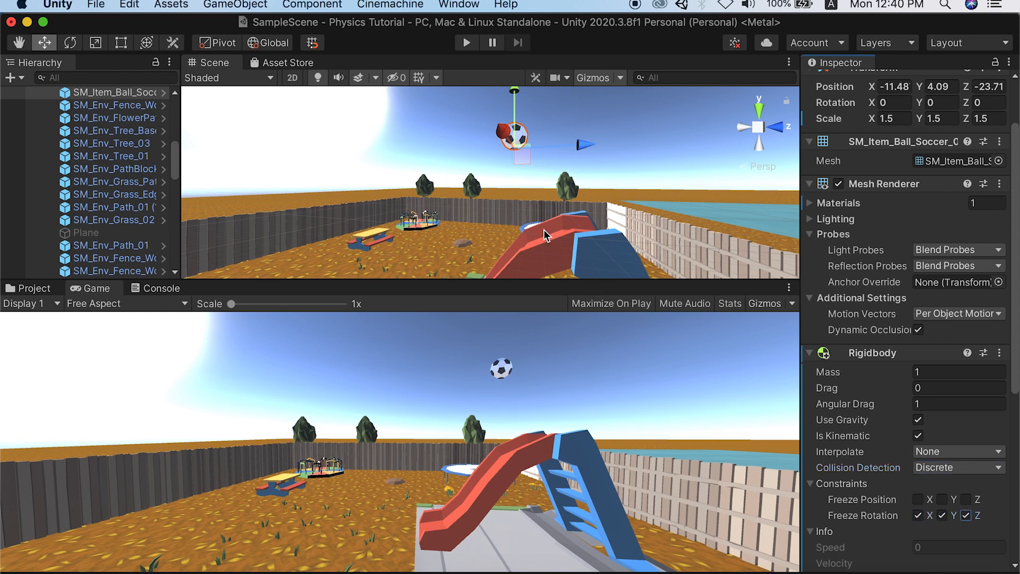
pyautogui.click(467, 43)
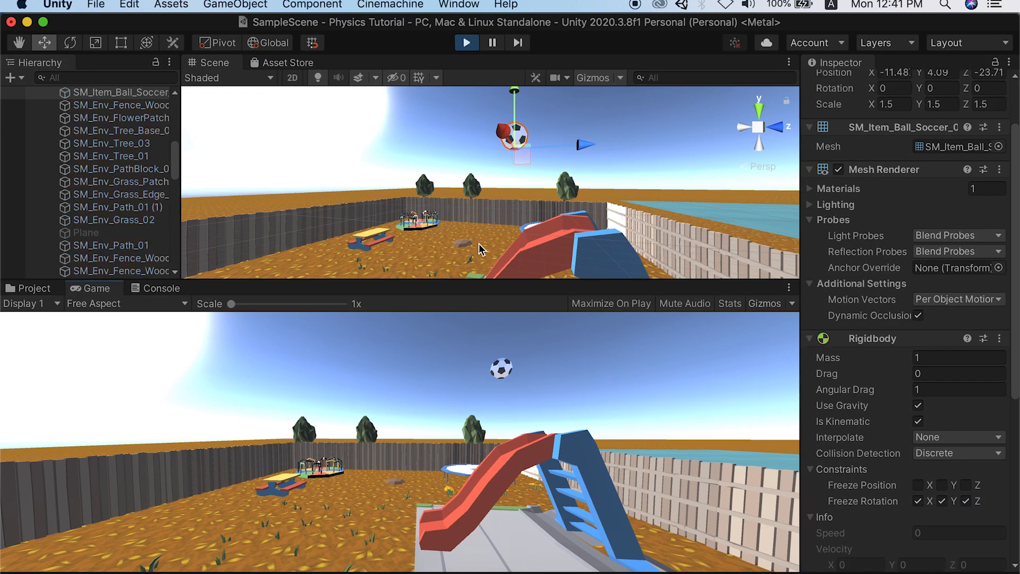
pyautogui.click(942, 501)
pyautogui.click(470, 43)
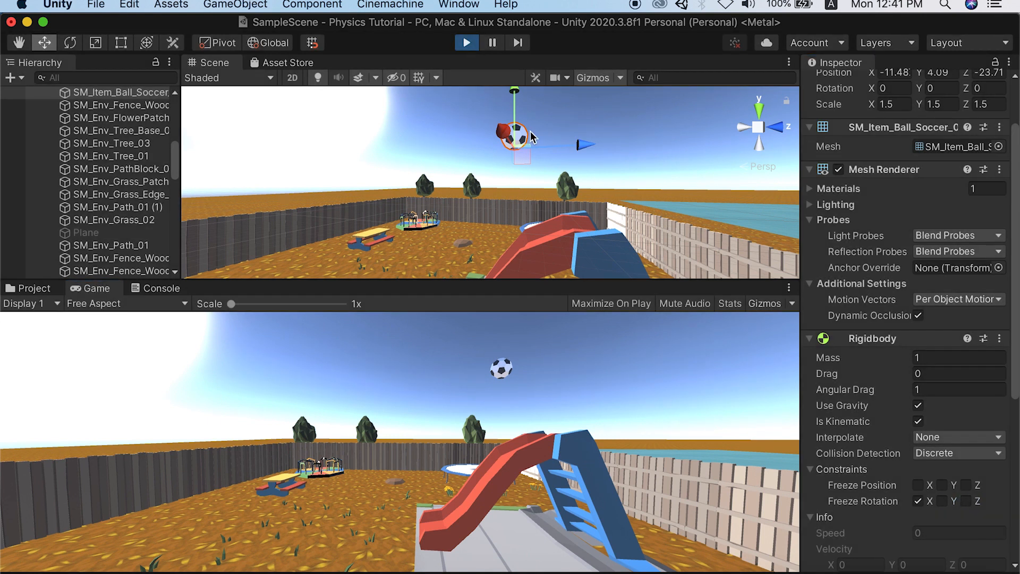
# Step: Turn off Is Kinematic, play the scene while releasing the ball's Z and X rotation constraints, and stop it
pyautogui.click(918, 435)
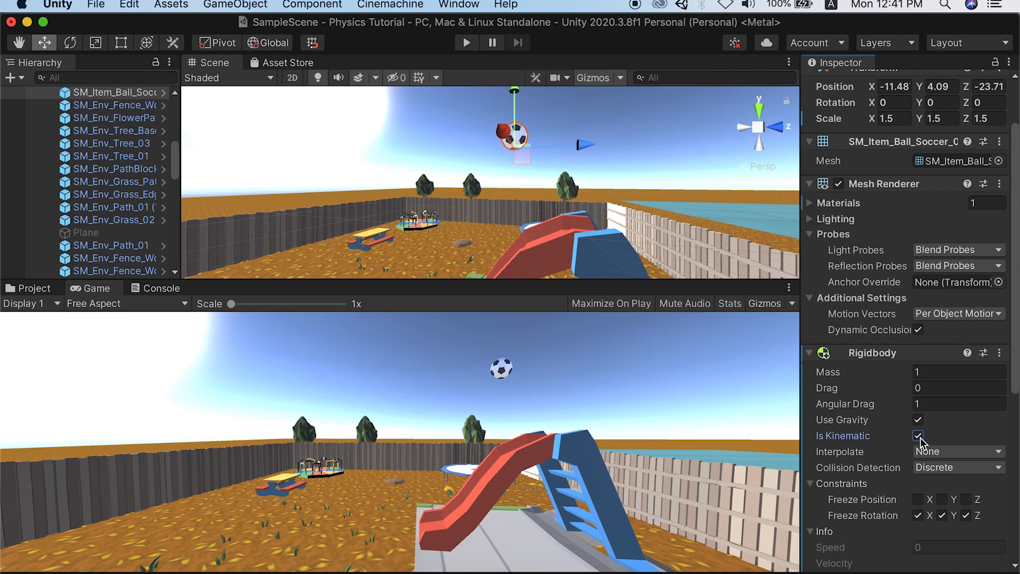
pyautogui.click(468, 43)
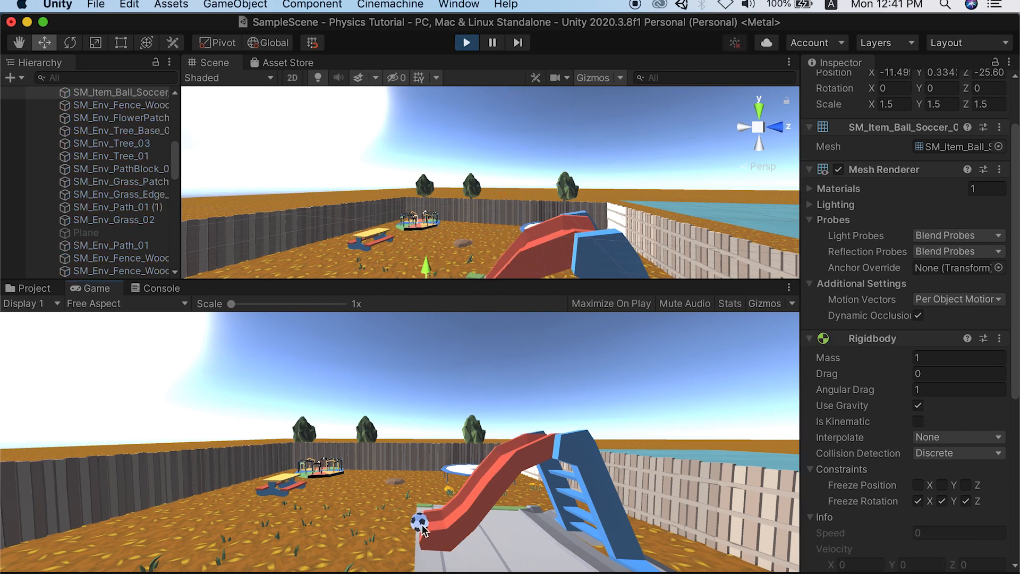
pyautogui.click(967, 502)
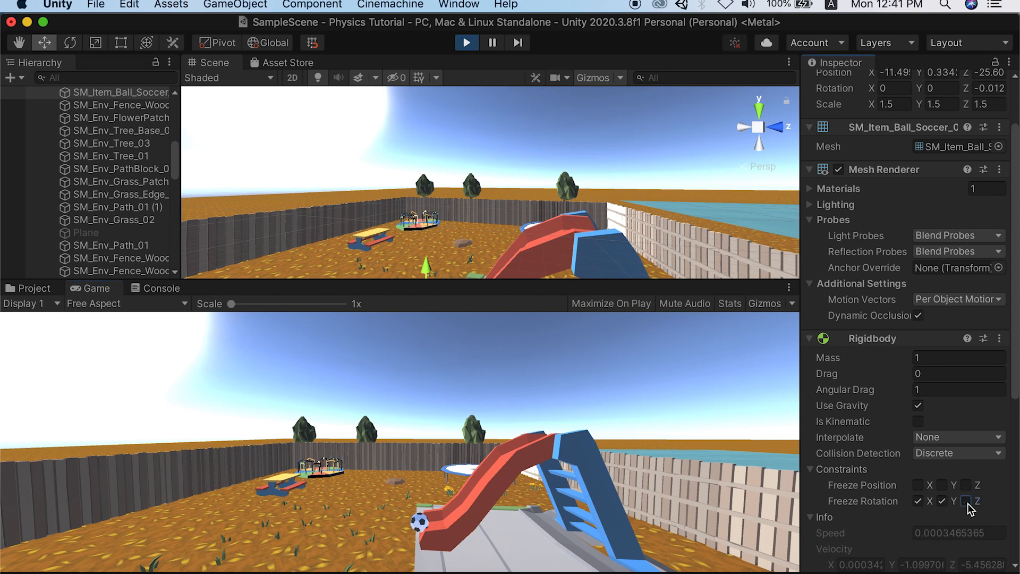
pyautogui.click(918, 501)
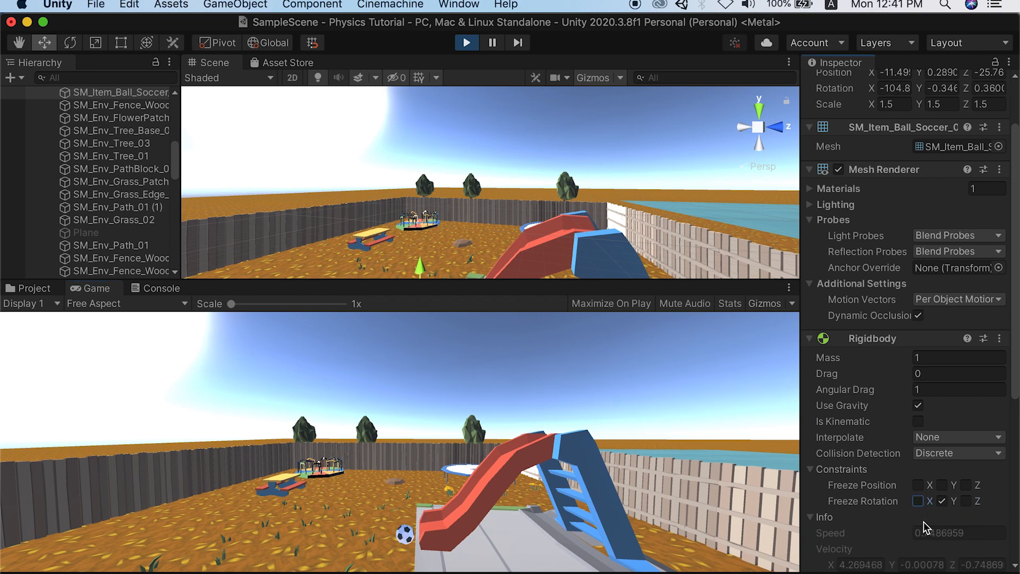
pyautogui.click(919, 501)
pyautogui.click(918, 501)
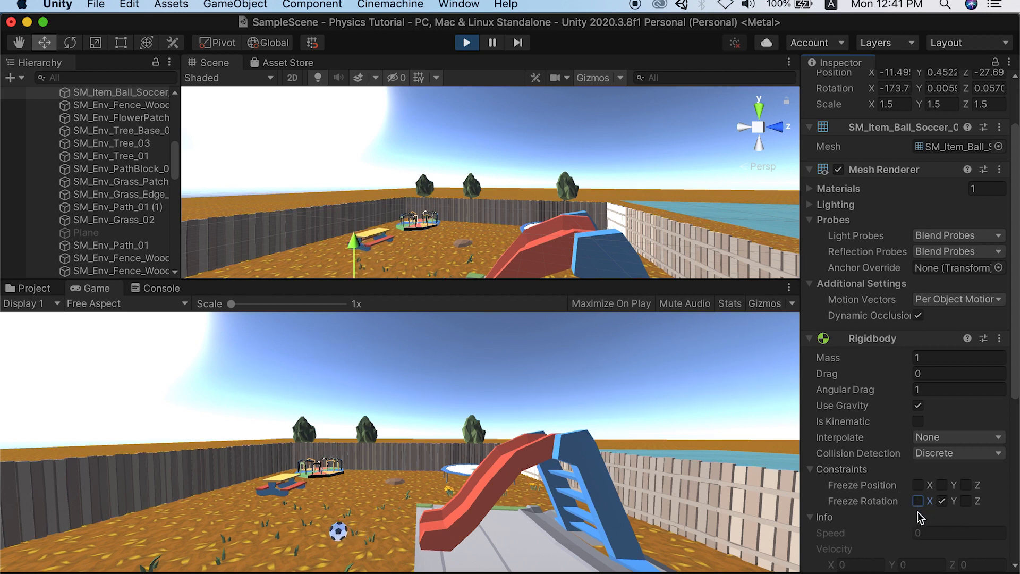
pyautogui.click(466, 43)
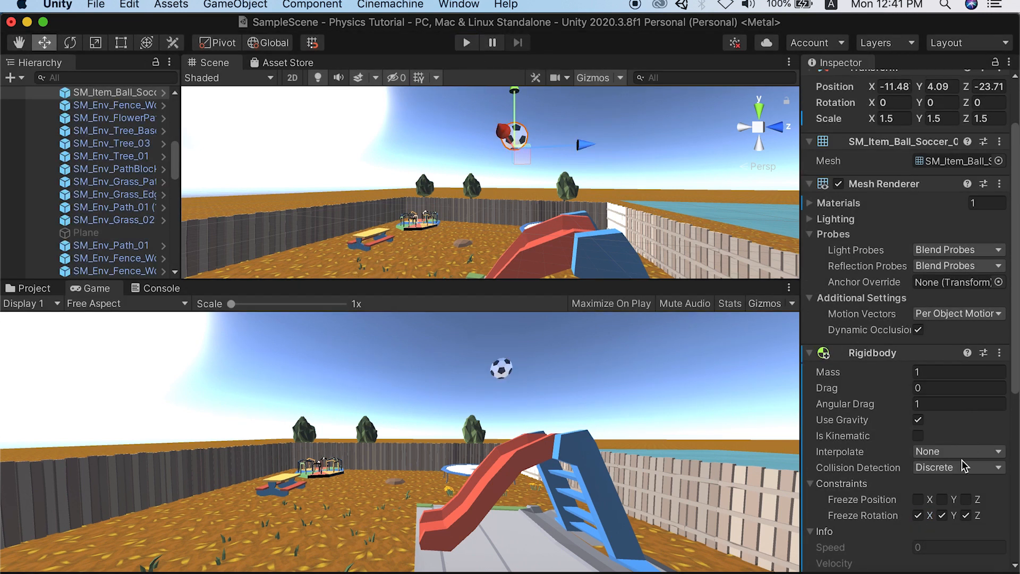
# Step: Clear all Freeze Rotation constraints, freeze the ball's Y position, and play the scene, releasing the Y position while it runs
pyautogui.click(942, 515)
pyautogui.click(942, 500)
pyautogui.click(468, 43)
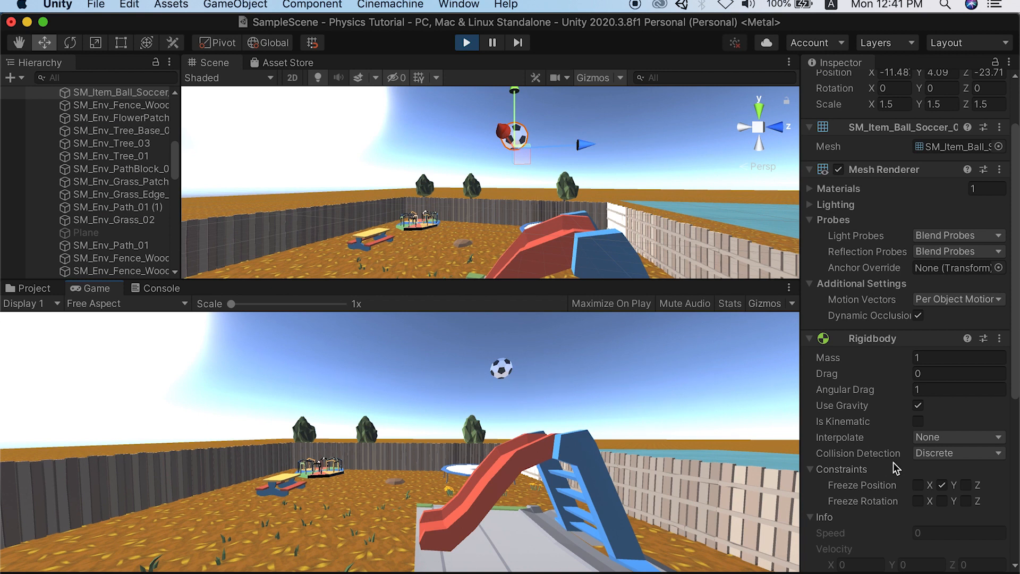
pyautogui.click(945, 489)
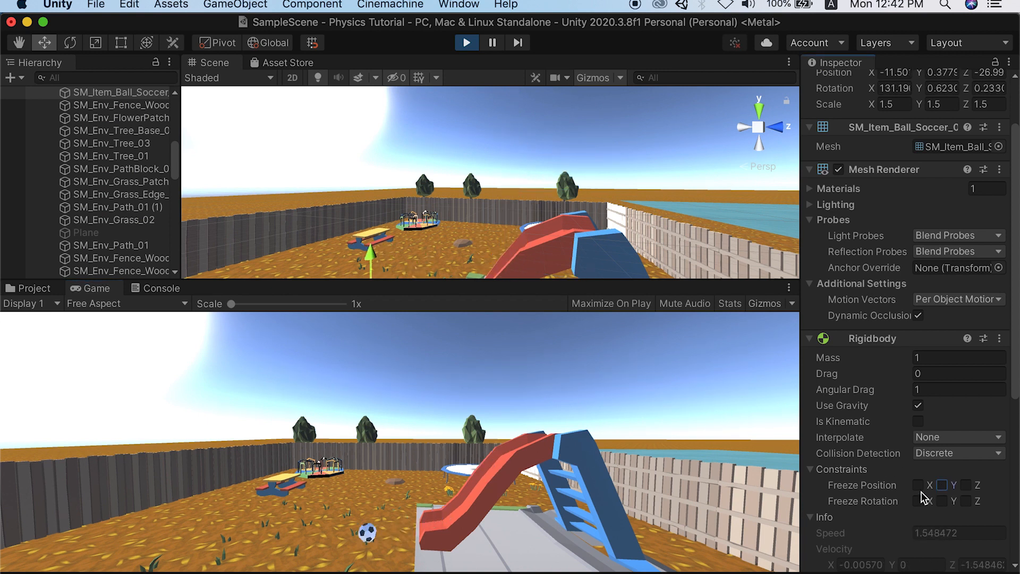